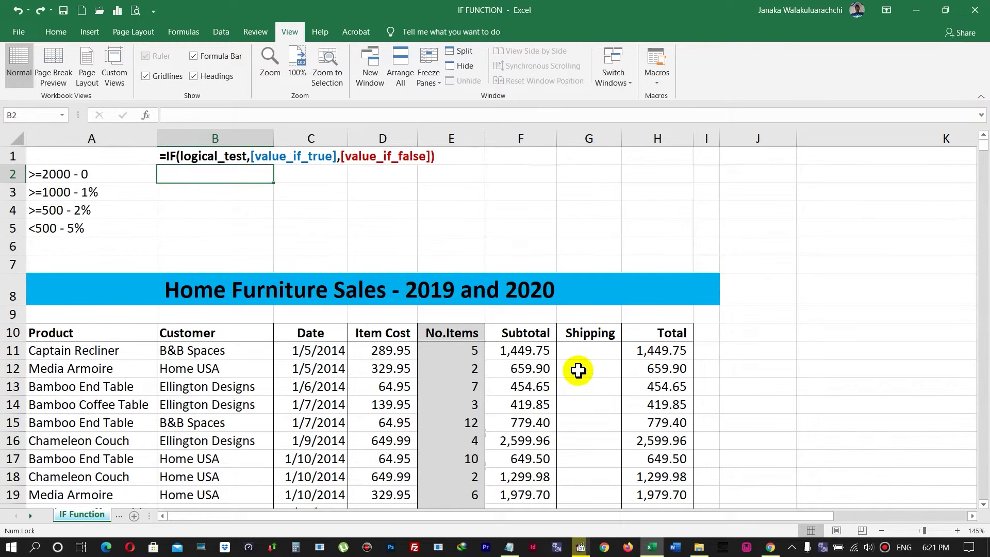
- Start B2's formula as =IF( with the F11 subtotal as the test cell
{"action": "key", "text": "Left"}
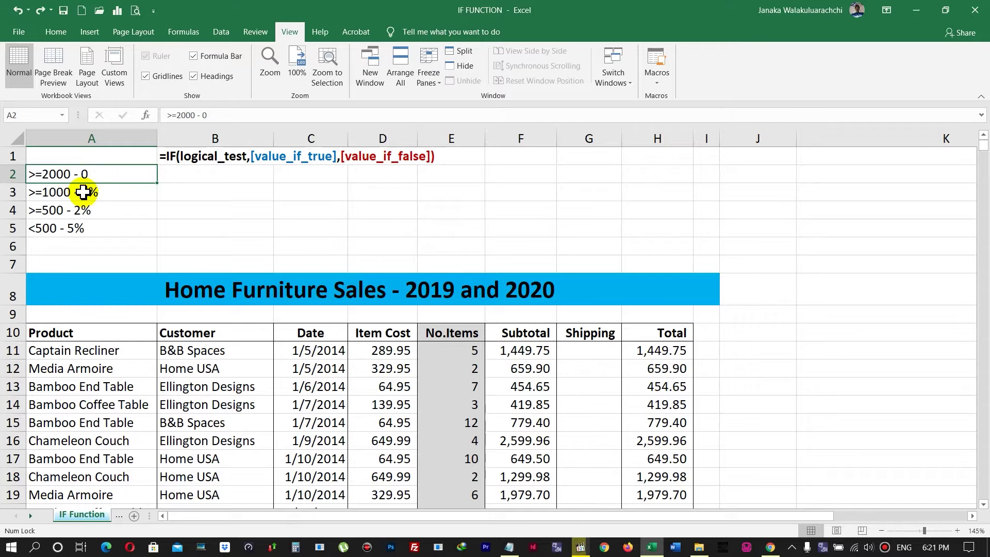
{"action": "left_click", "coordinate": [187, 174]}
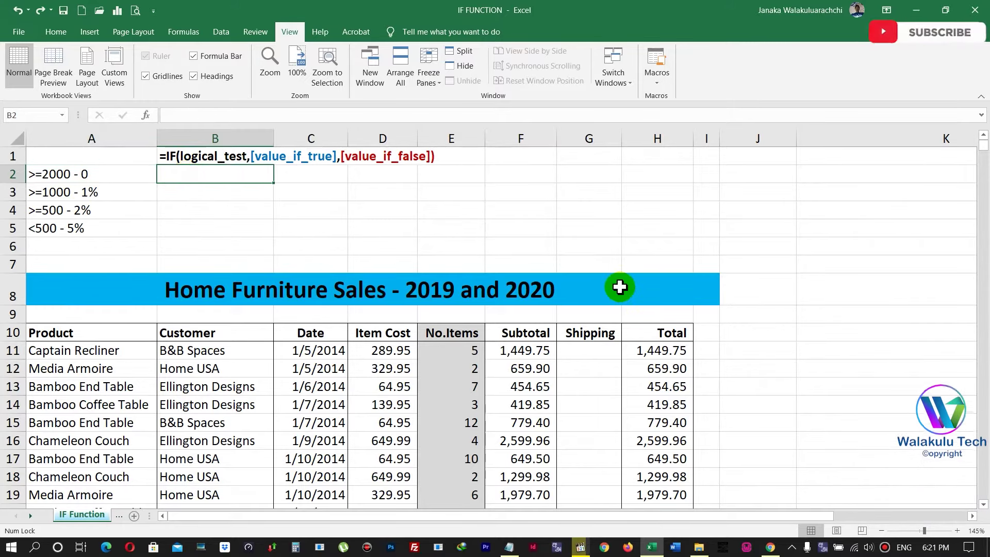
{"action": "key", "text": "BackSpace"}
{"action": "type", "text": "="}
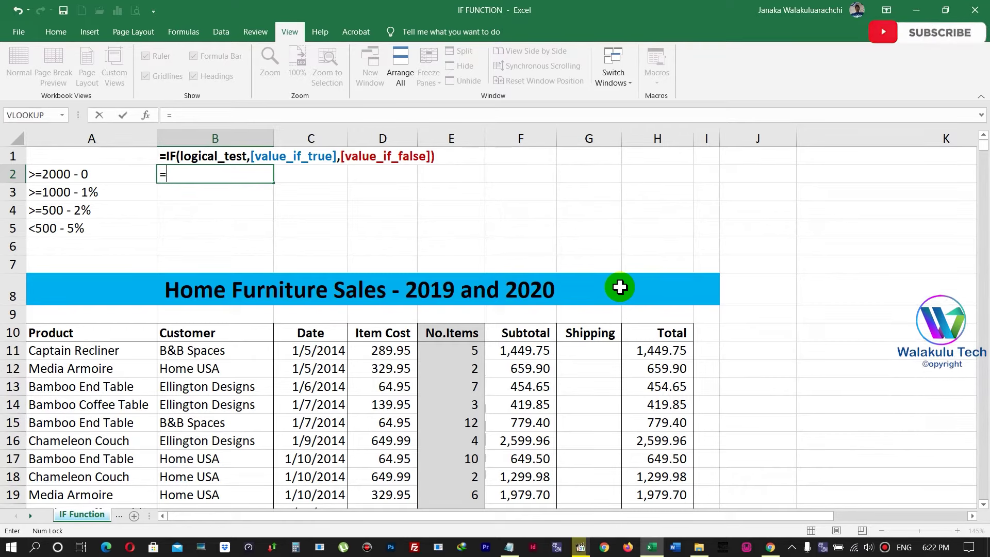
{"action": "type", "text": "if"}
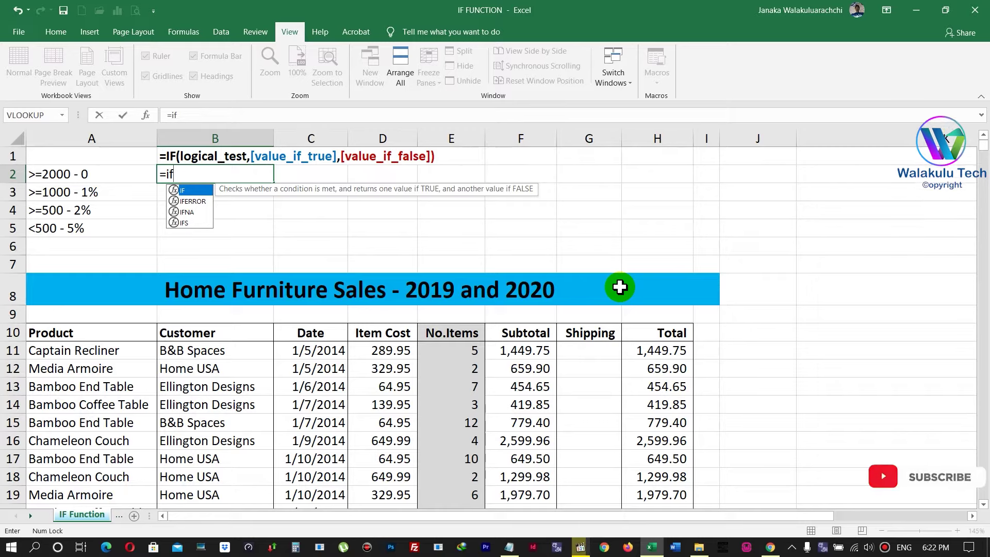
{"action": "key", "text": "Down"}
{"action": "key", "text": "Up"}
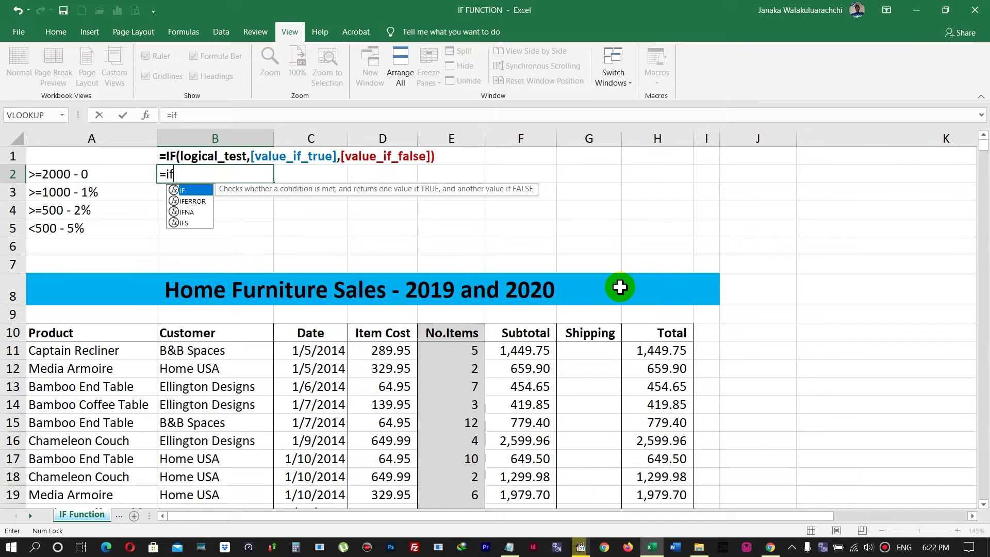
{"action": "key", "text": "Tab"}
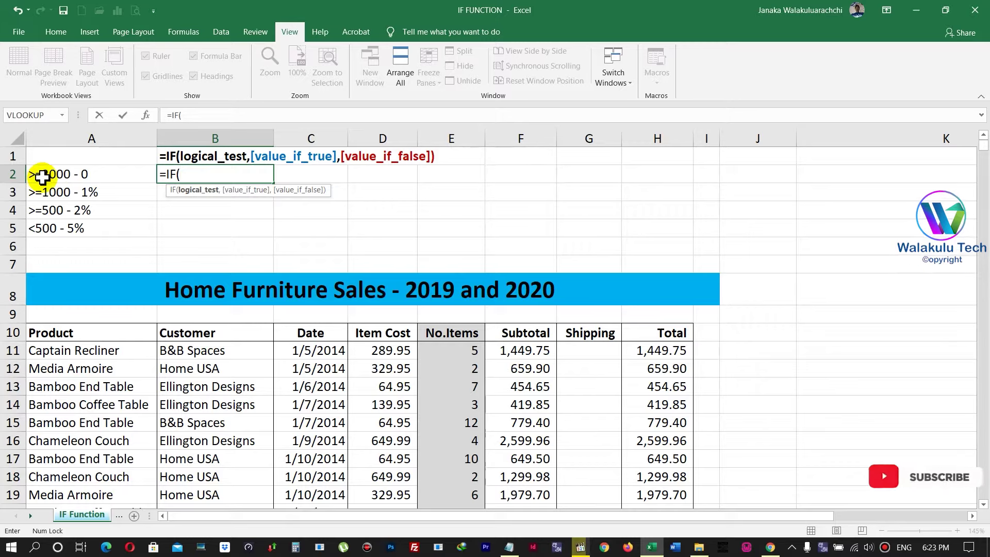
{"action": "left_click", "coordinate": [537, 349]}
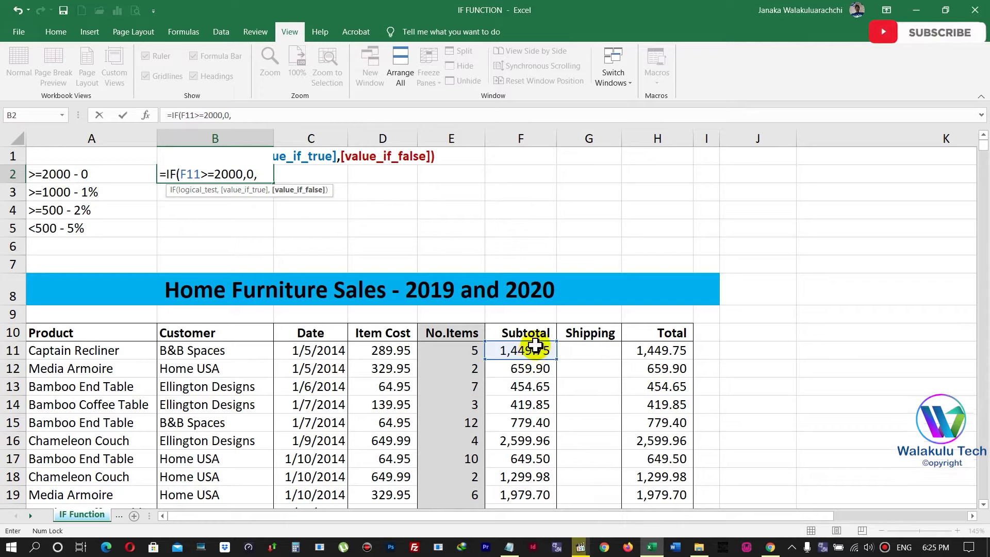
- Complete B2 as =IF(F11>=2000,0,1%*F11), returning 14.4975
{"action": "type", "text": "1"}
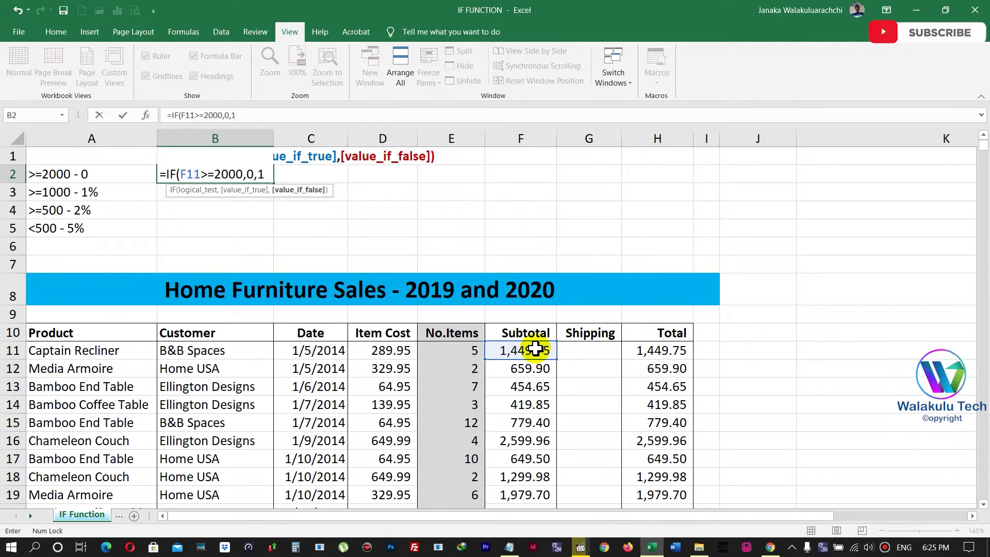
{"action": "type", "text": "%*"}
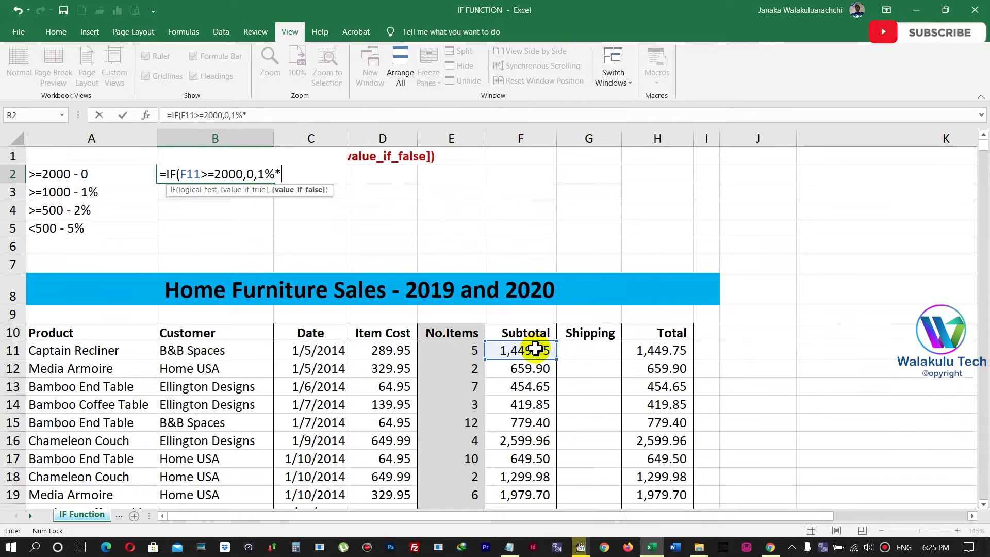
{"action": "left_click", "coordinate": [516, 350]}
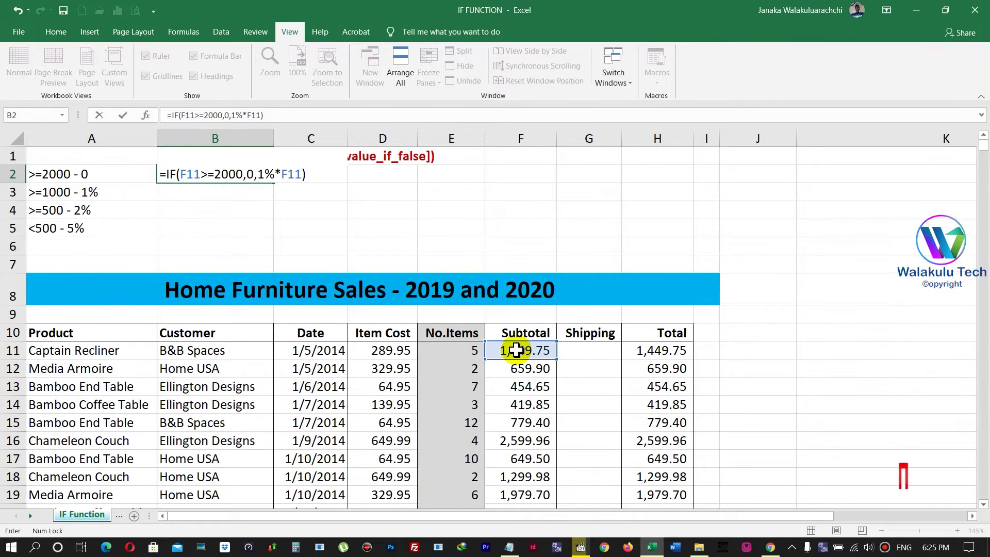
{"action": "key", "text": "Return"}
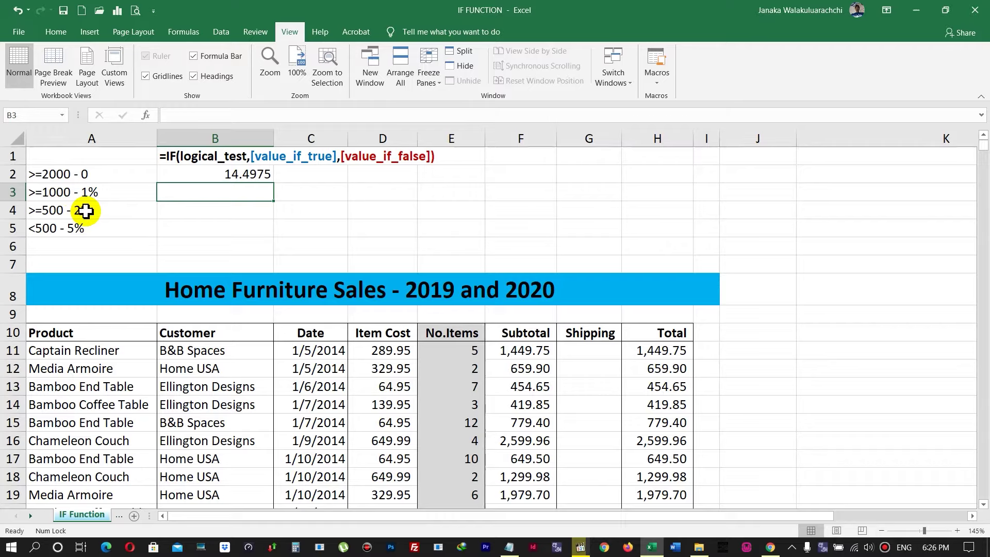
- Enter =IF(F11>=1000,1%*F11,2%*F11) in B3, returning 14.4975
{"action": "type", "text": "=if"}
{"action": "key", "text": "Tab"}
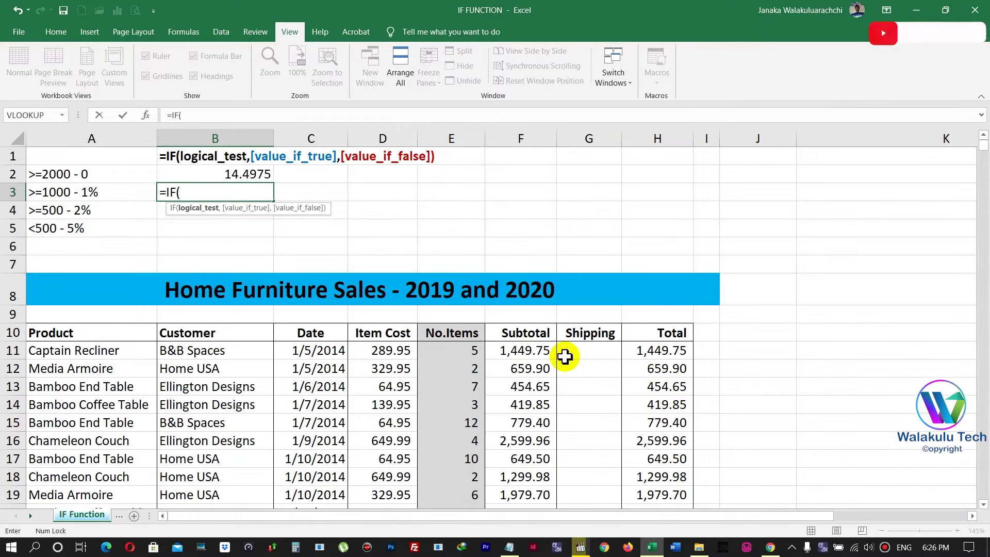
{"action": "left_click", "coordinate": [521, 351]}
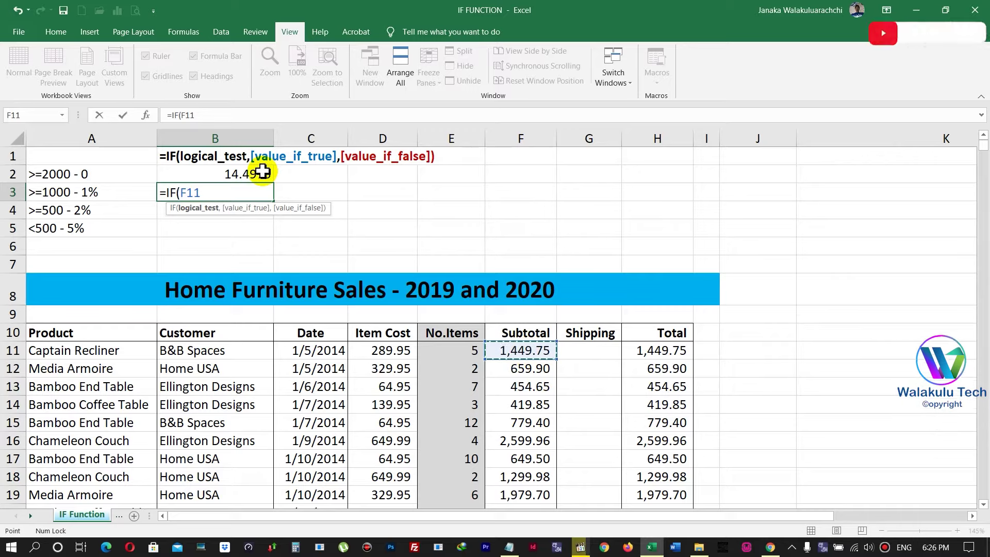
{"action": "type", "text": ">=1"}
{"action": "type", "text": "00"}
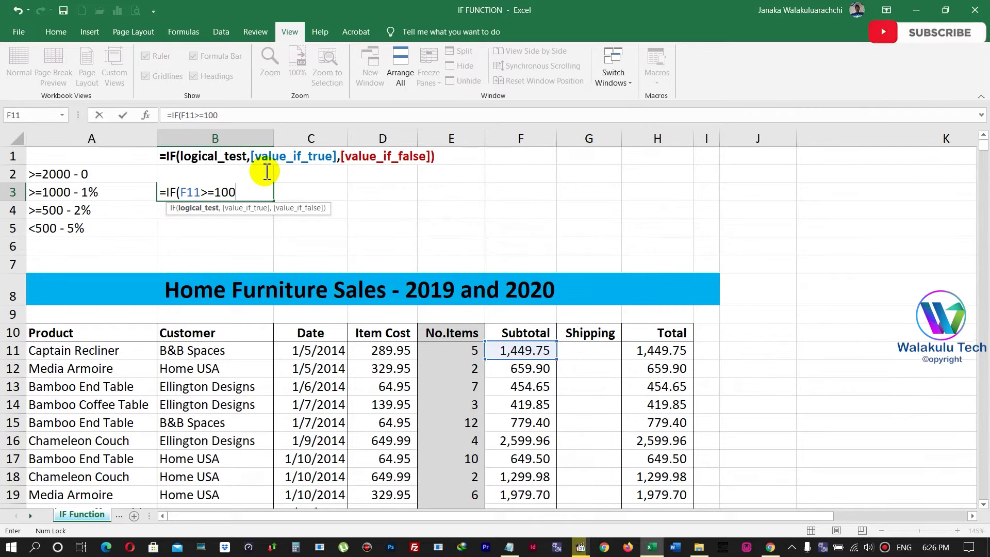
{"action": "type", "text": "0,"}
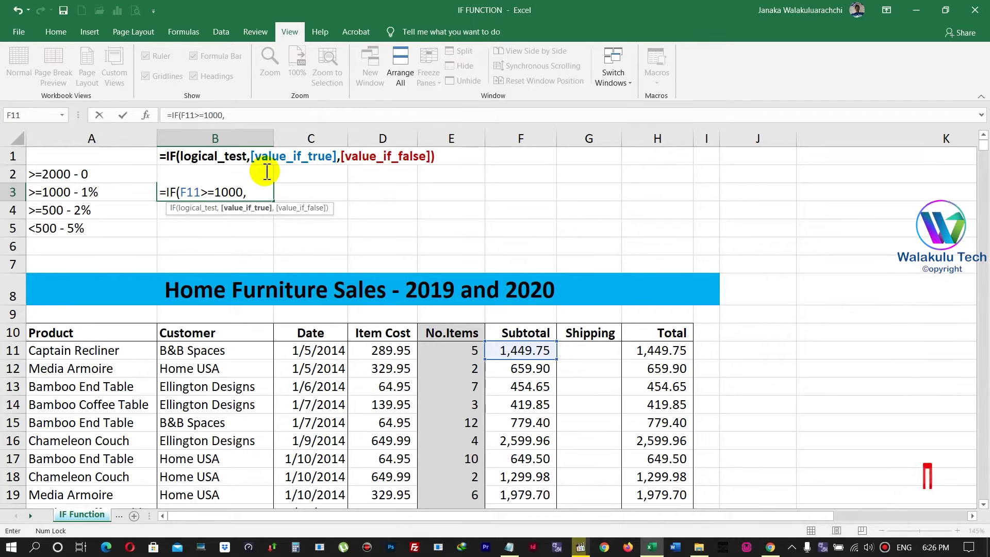
{"action": "type", "text": "1%*"}
{"action": "left_click", "coordinate": [512, 349]}
{"action": "type", "text": ","}
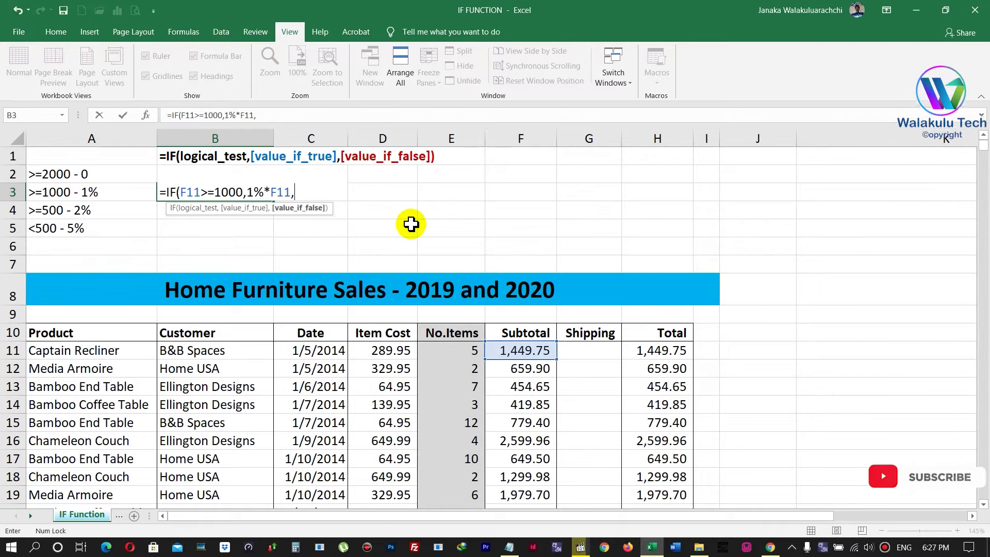
{"action": "type", "text": "2%*F11"}
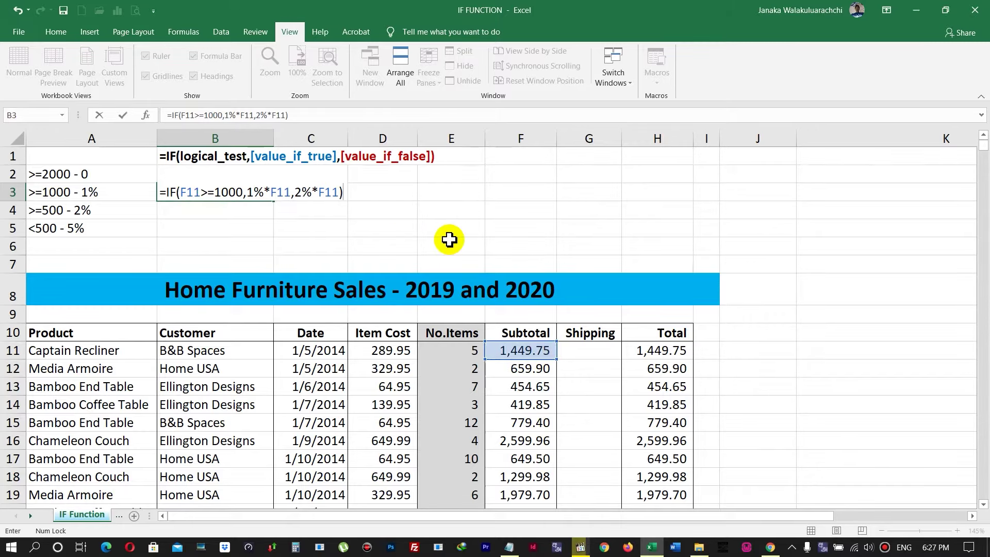
{"action": "key", "text": "Return"}
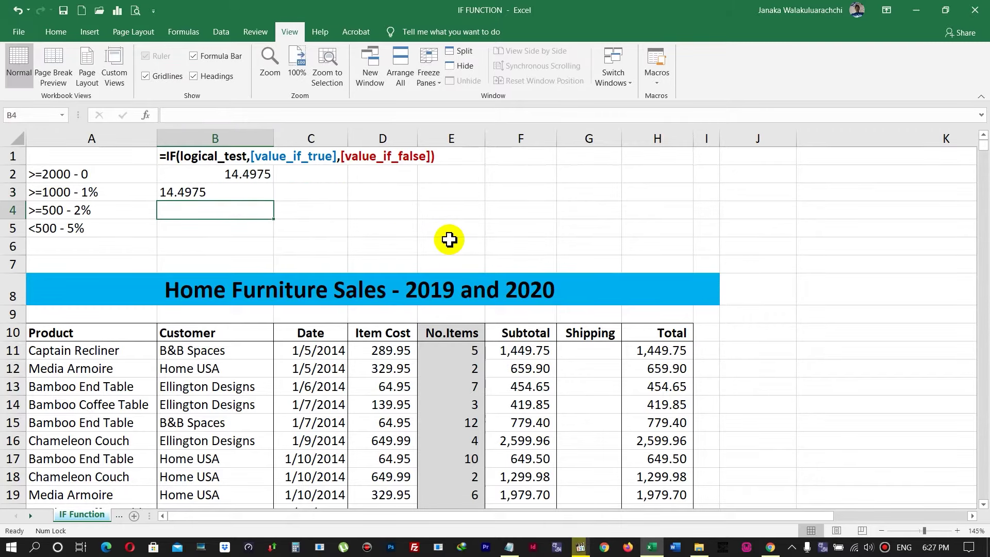
- Enter =IF(F11>=500,2%*F11,5%*F11) in B4, returning 28.995
{"action": "type", "text": "="}
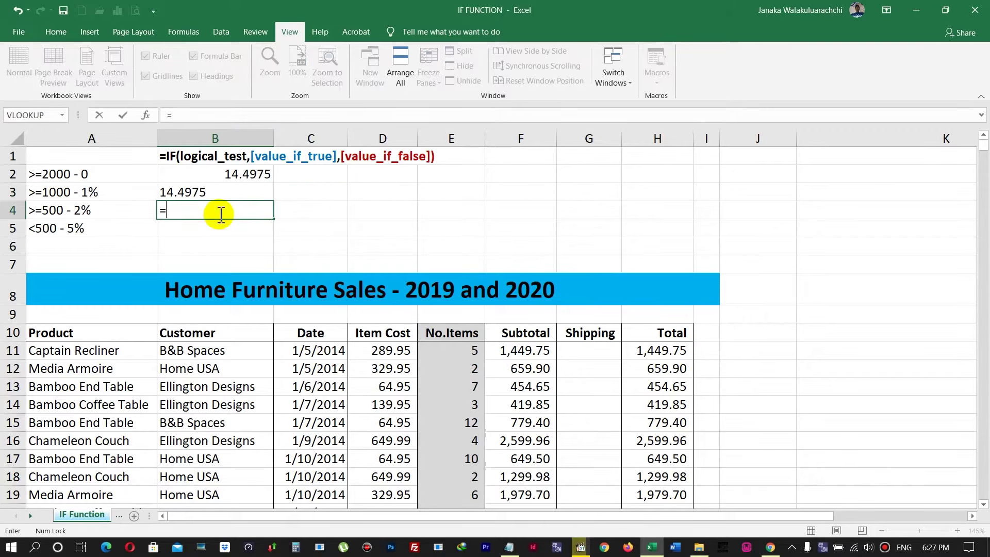
{"action": "type", "text": "if"}
{"action": "key", "text": "Tab"}
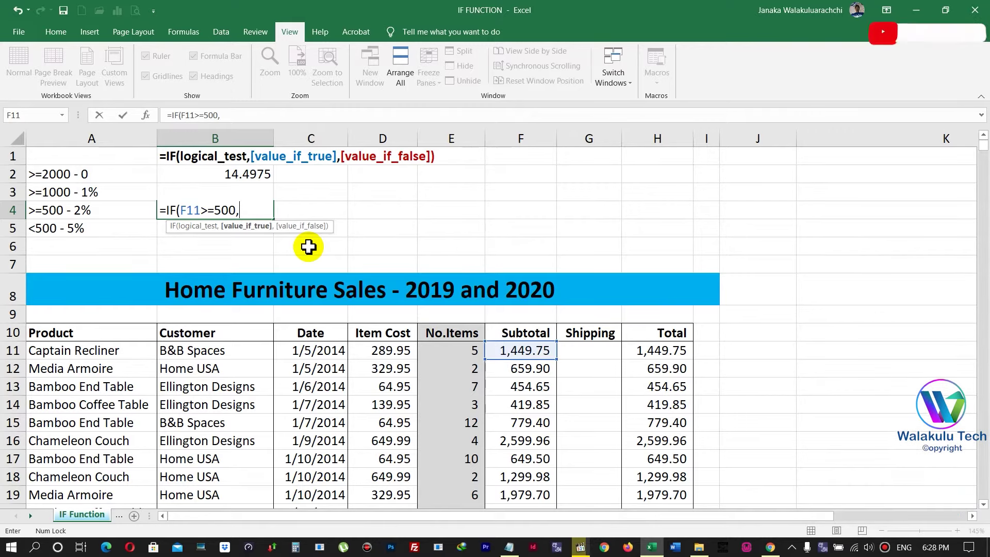
{"action": "type", "text": "2%*"}
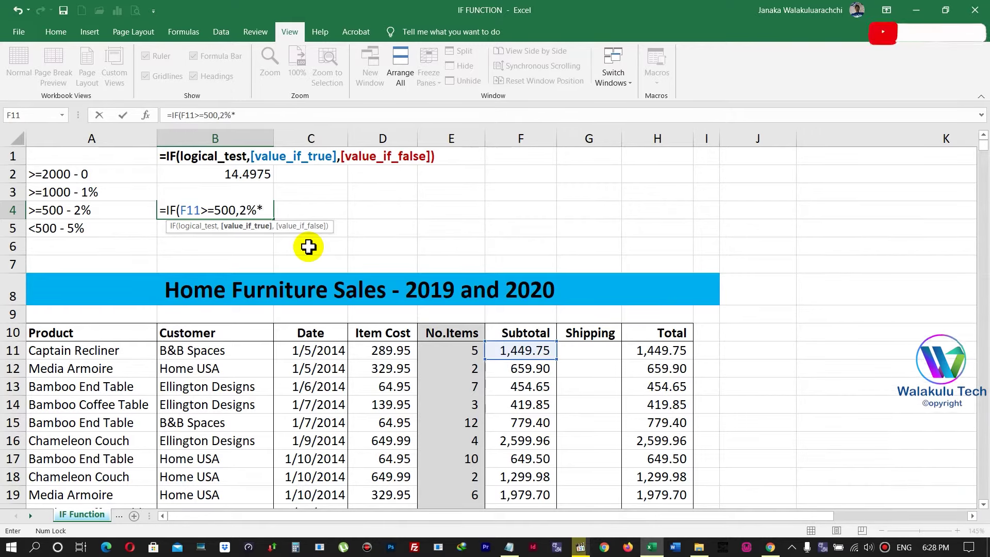
{"action": "type", "text": "F11,"}
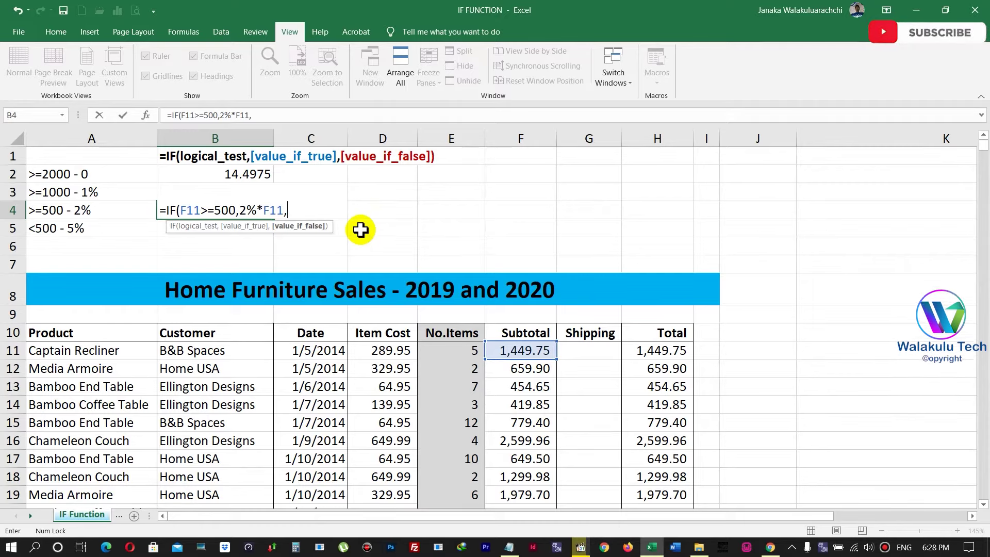
{"action": "type", "text": "5%*"}
{"action": "left_click", "coordinate": [537, 356]}
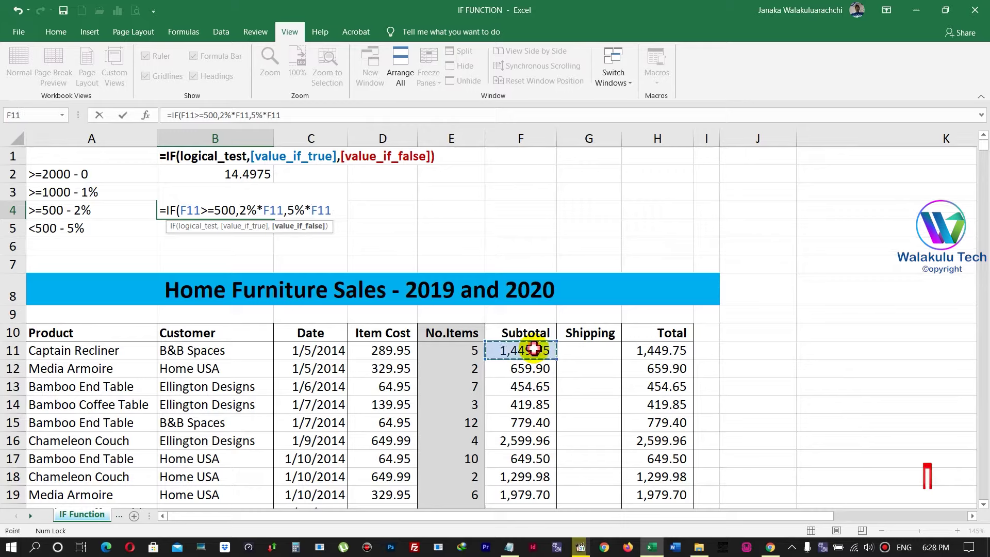
{"action": "type", "text": ")"}
{"action": "key", "text": "Return"}
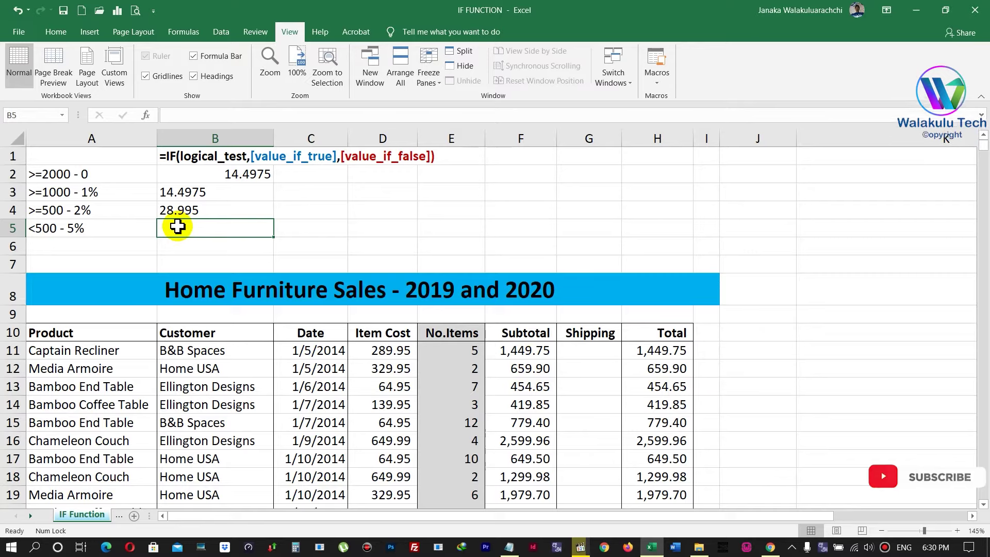
{"action": "left_click", "coordinate": [186, 209]}
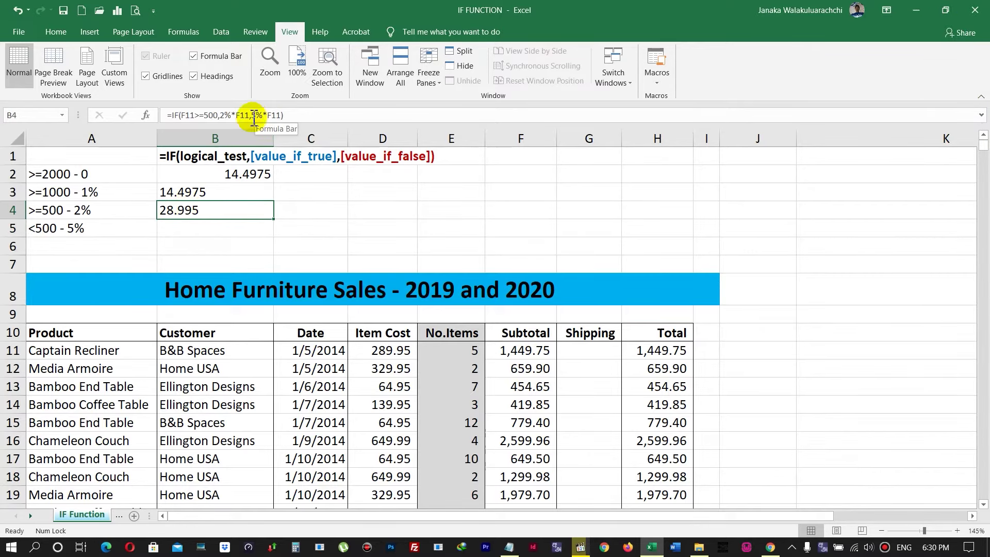
- Widen the Shipping column G to about 31 so formulas fit
{"action": "left_click", "coordinate": [222, 222]}
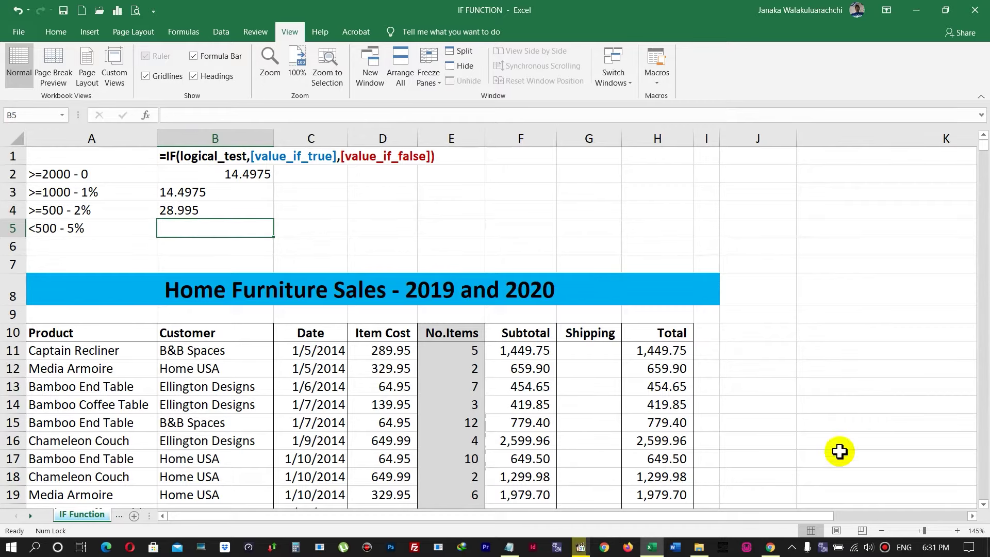
{"action": "left_click", "coordinate": [586, 350]}
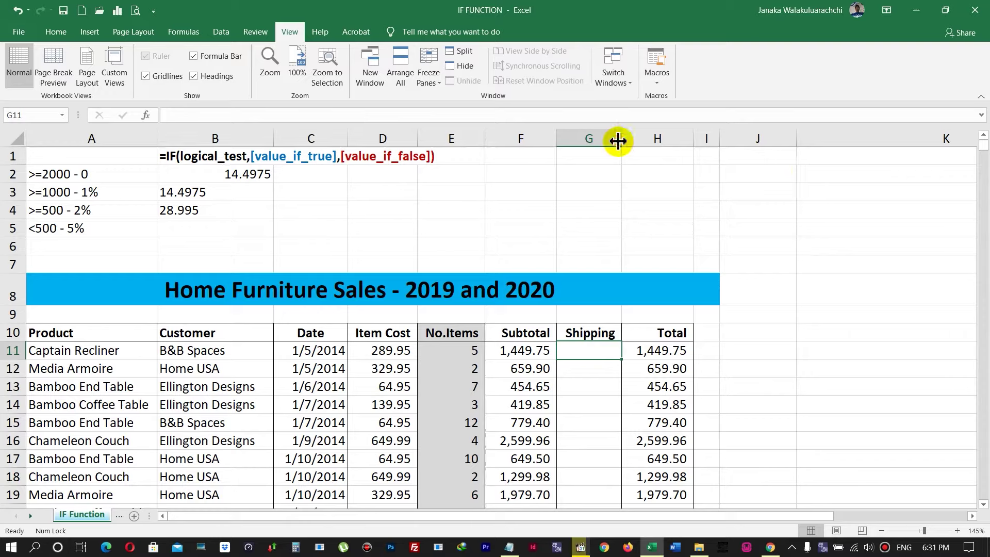
{"action": "left_click_drag", "start_coordinate": [688, 153], "coordinate": [774, 164]}
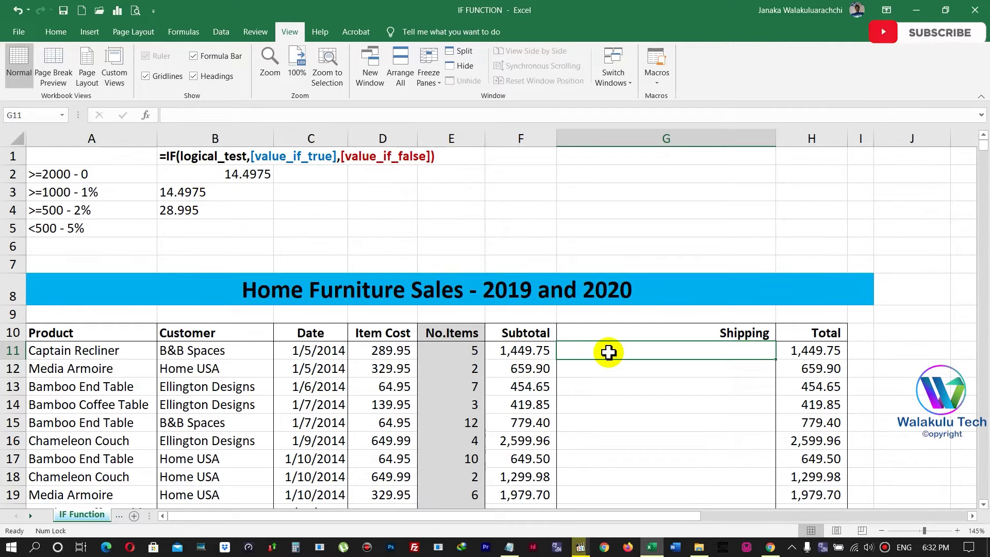
{"action": "left_click", "coordinate": [241, 175]}
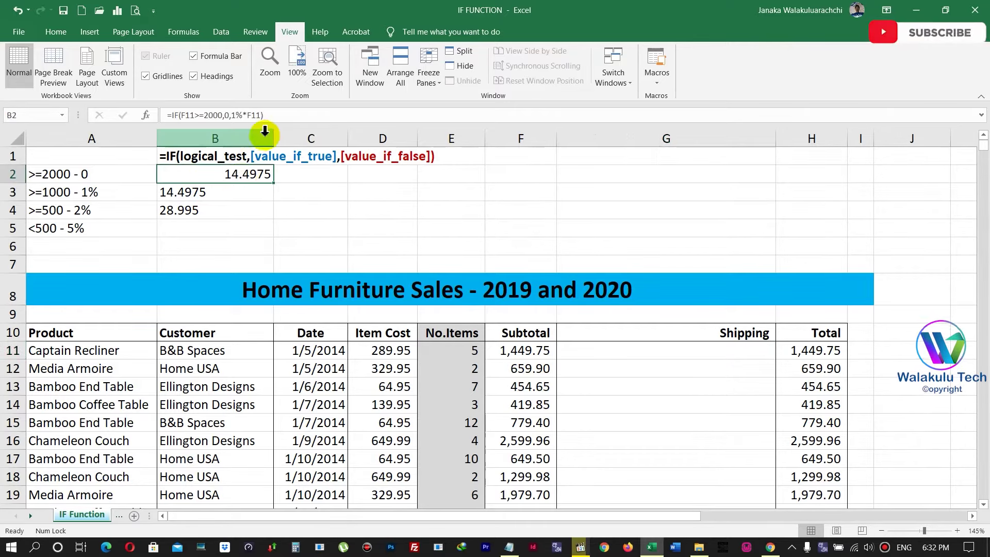
- Copy B2's formula into G11, giving 14.50 shipping and a 1,464.25 Total
{"action": "left_click_drag", "start_coordinate": [264, 115], "coordinate": [192, 115]}
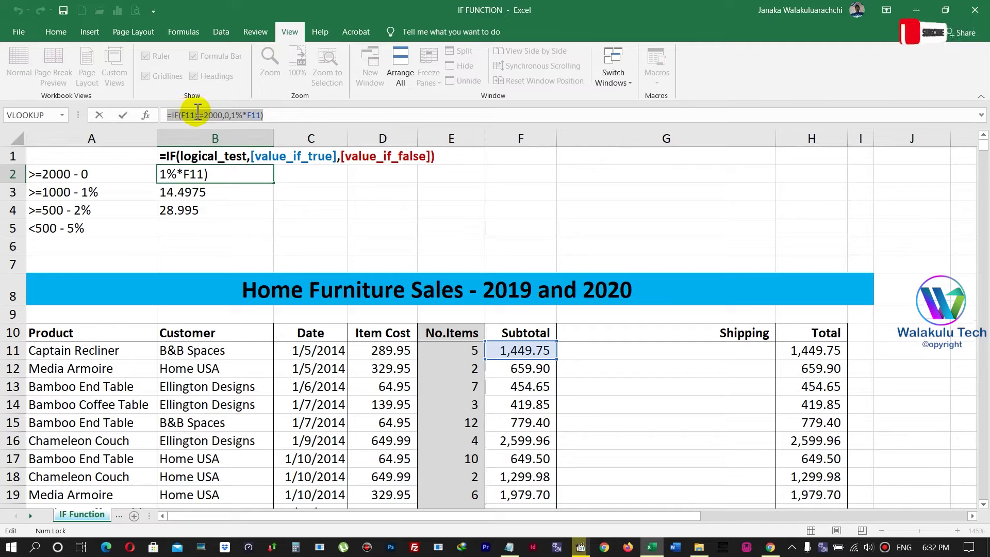
{"action": "key", "text": "Escape"}
{"action": "left_click", "coordinate": [598, 355]}
{"action": "left_click", "coordinate": [192, 115]}
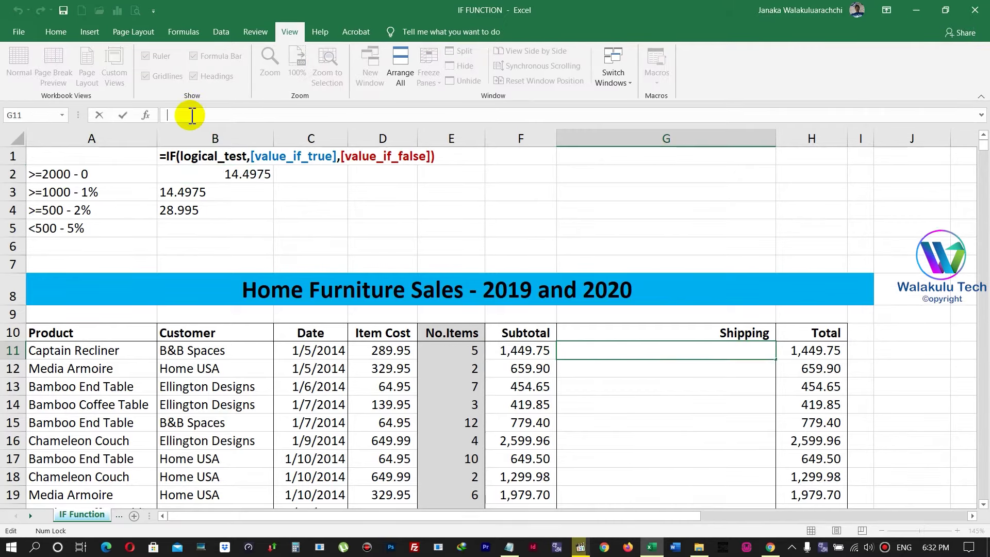
{"action": "key", "text": "ctrl+v"}
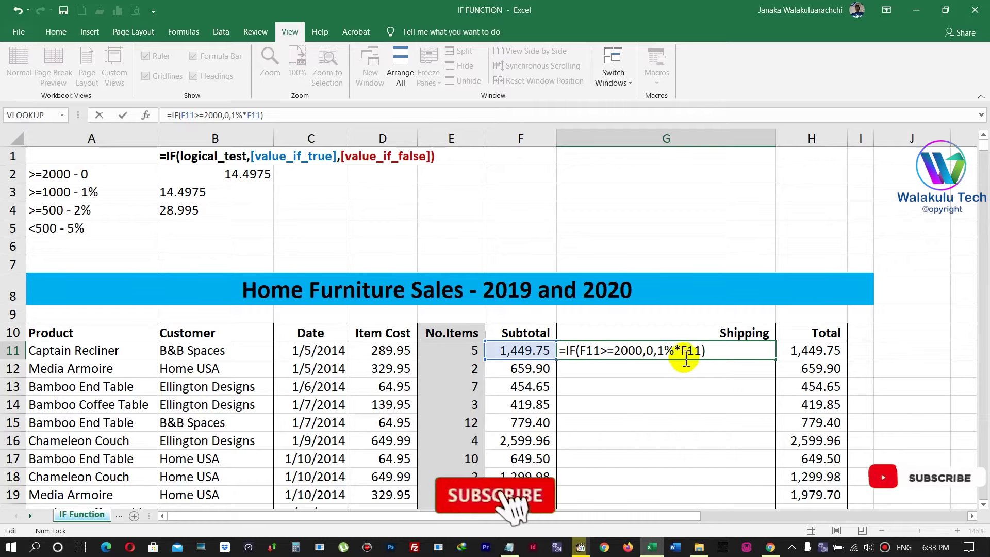
{"action": "key", "text": "Return"}
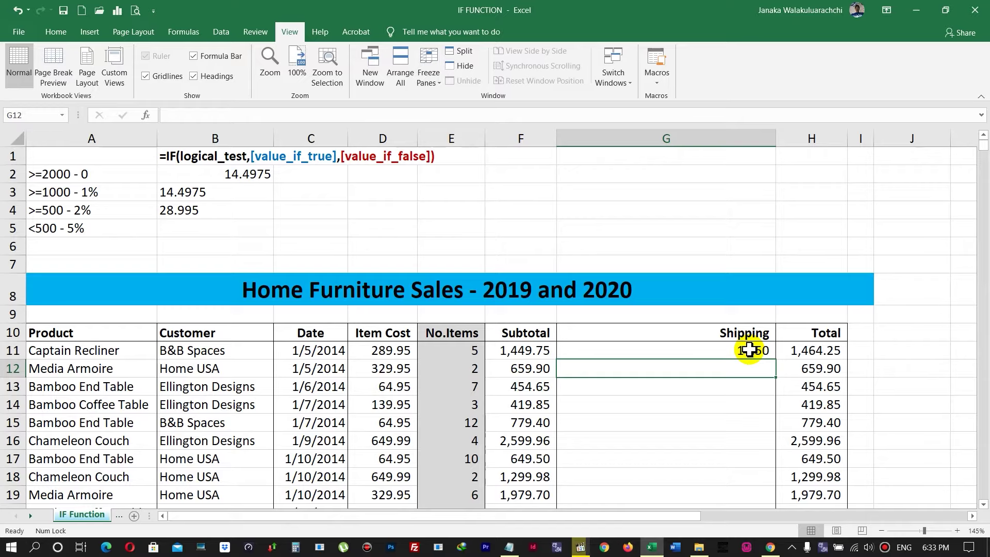
{"action": "left_click", "coordinate": [749, 350]}
- Apply Comma Style to G11 and fill its formula down, G12 showing 6.60
{"action": "left_click", "coordinate": [56, 33]}
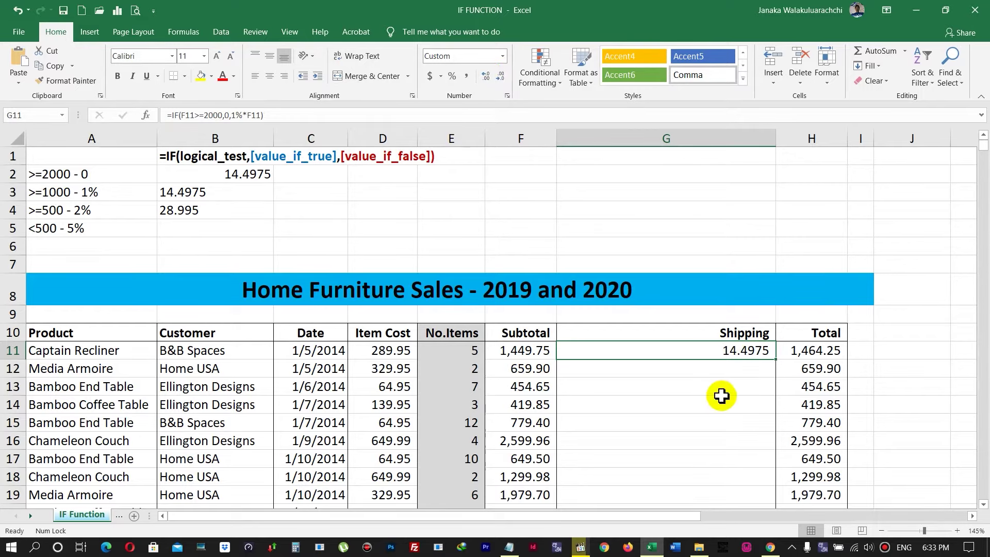
{"action": "left_click", "coordinate": [702, 74]}
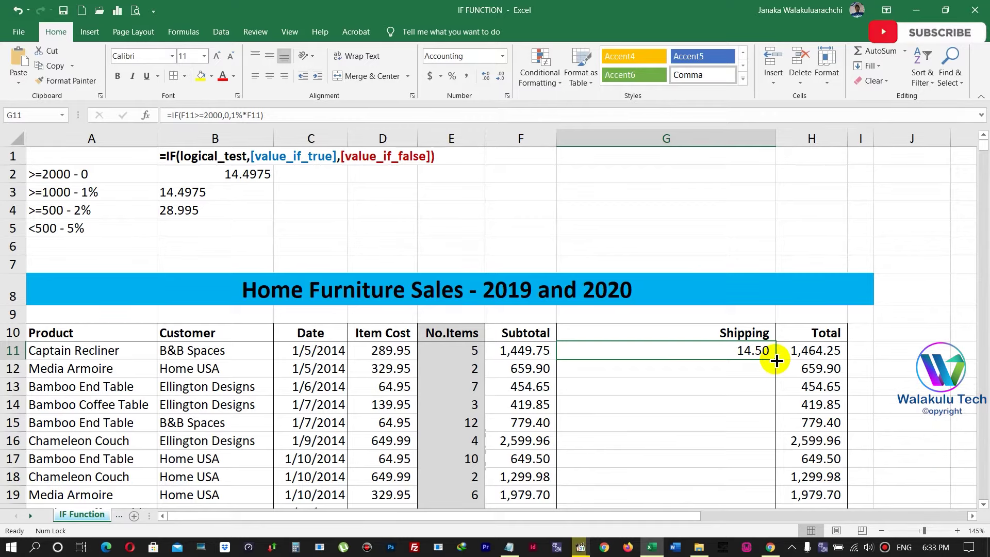
{"action": "double_click", "coordinate": [775, 359]}
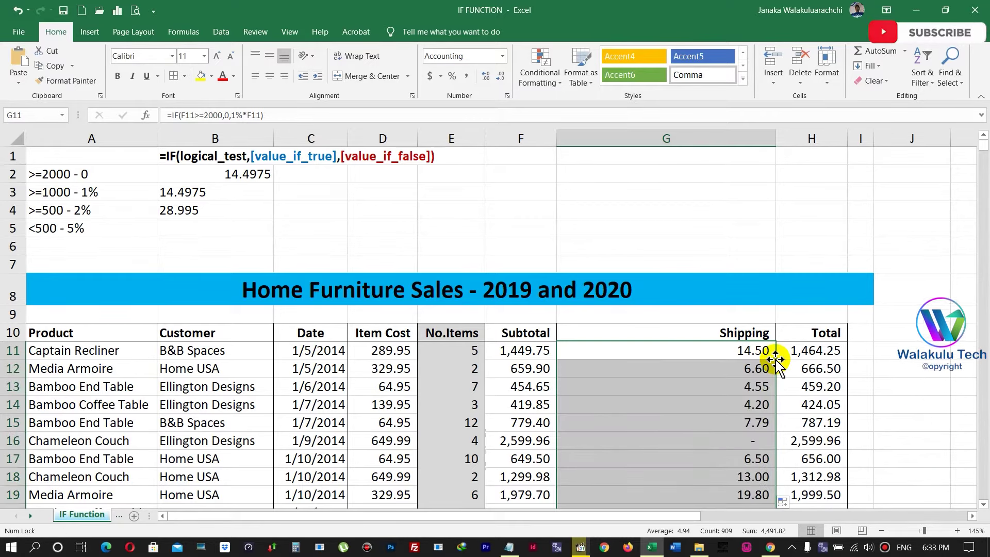
{"action": "left_click", "coordinate": [755, 440]}
{"action": "scroll", "coordinate": [761, 268], "scroll_direction": "down", "scroll_amount": 3}
{"action": "left_click", "coordinate": [753, 357]}
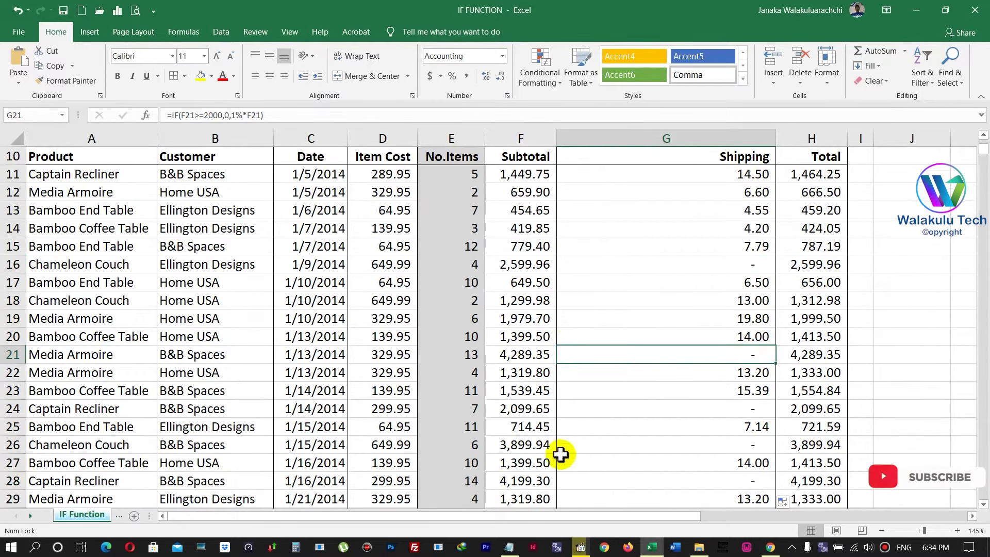
{"action": "left_click", "coordinate": [763, 433]}
{"action": "scroll", "coordinate": [763, 437], "scroll_direction": "up", "scroll_amount": 3}
{"action": "left_click", "coordinate": [758, 352]}
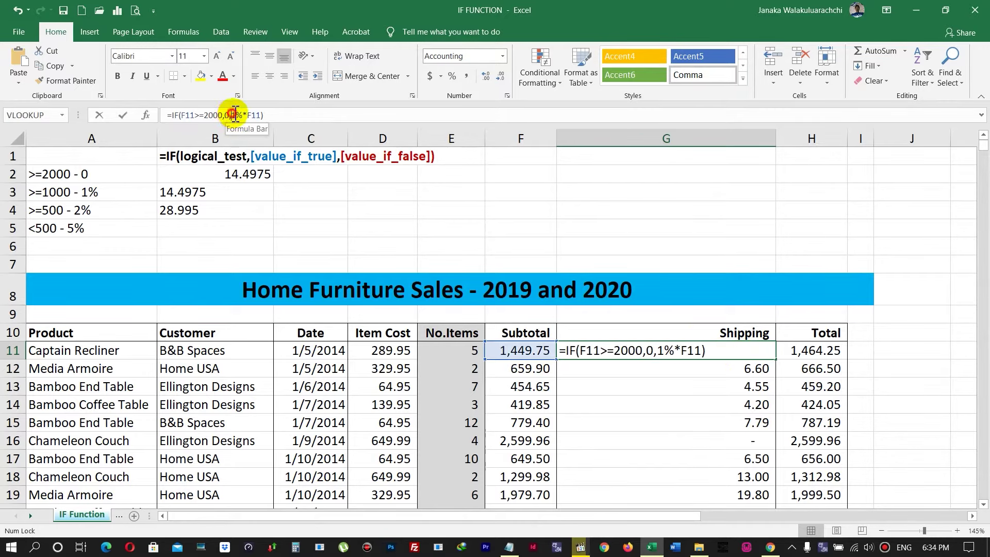
- Copy the IF(F11>=1000,1%*F11,2%*F11) text from B3's formula
{"action": "left_click", "coordinate": [263, 116]}
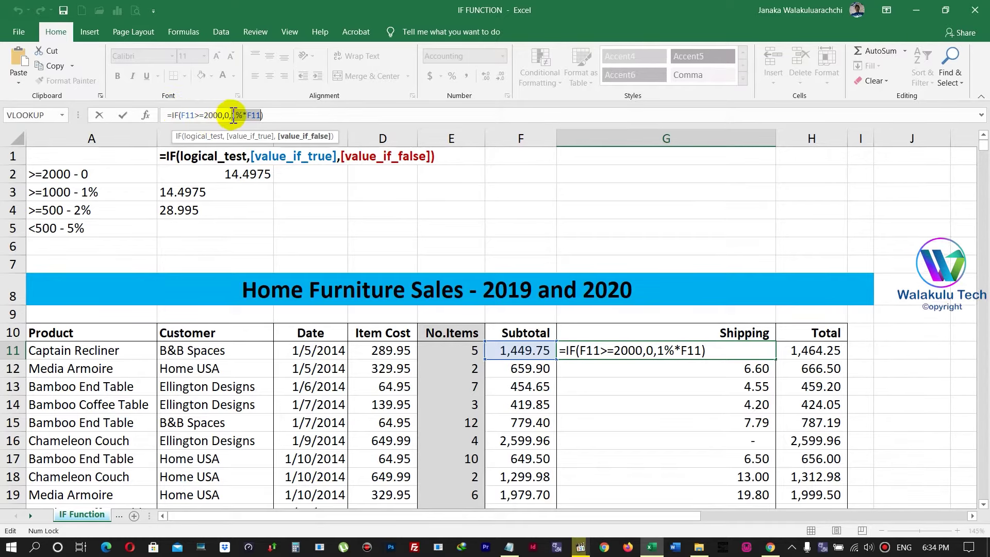
{"action": "key", "text": "Return"}
{"action": "left_click", "coordinate": [230, 191]}
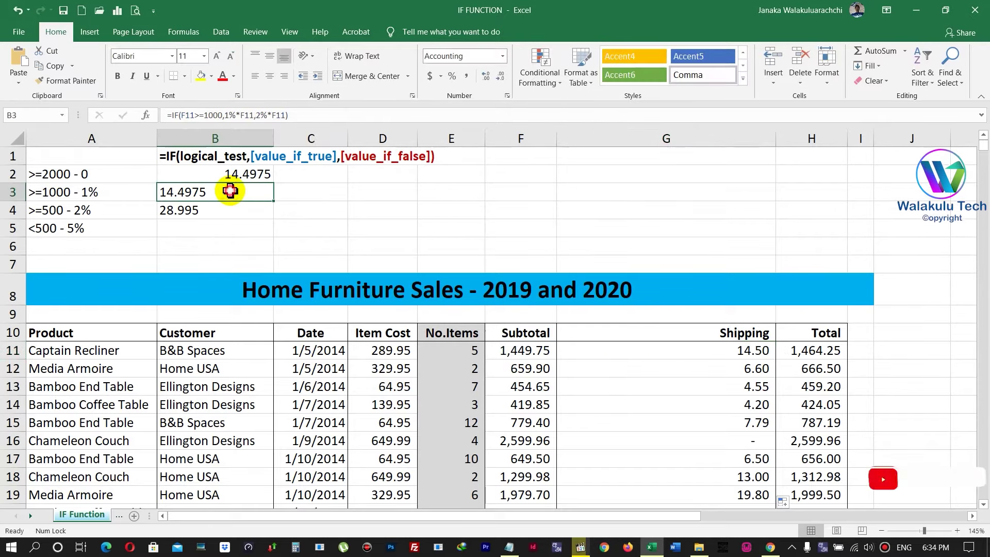
{"action": "left_click_drag", "start_coordinate": [287, 115], "coordinate": [172, 114]}
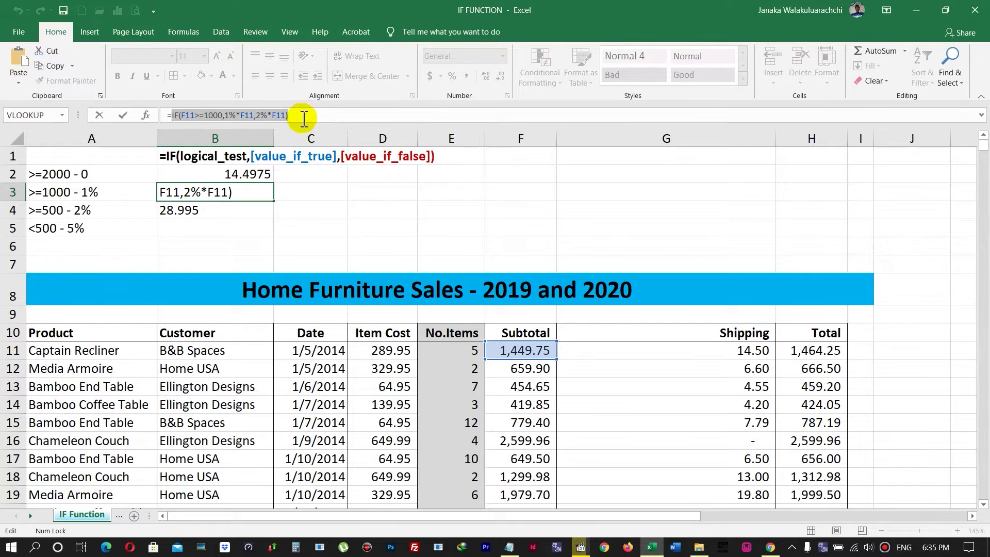
{"action": "key", "text": "Return"}
- Replace 1%*F11 in G11 with the pasted IF, forming a nested formula
{"action": "left_click", "coordinate": [669, 354]}
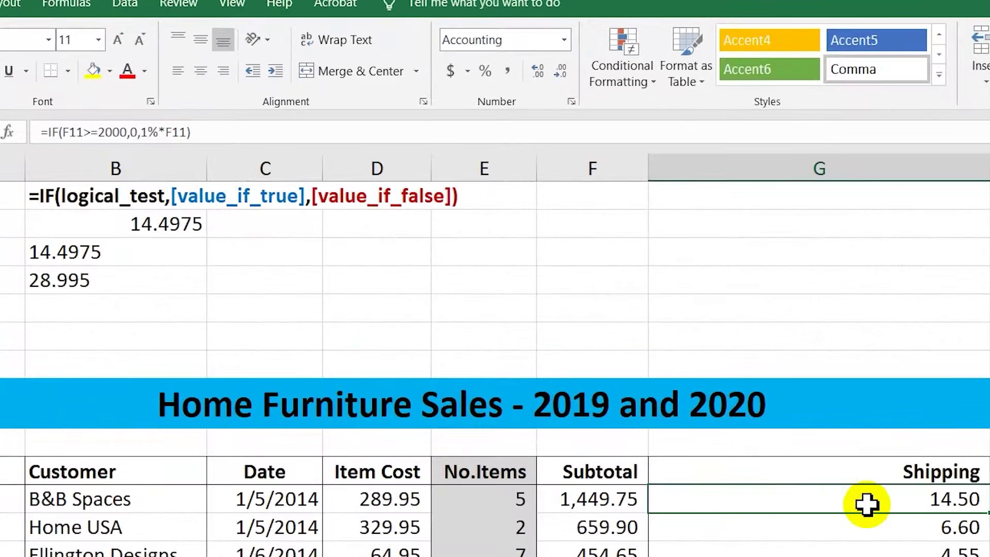
{"action": "left_click_drag", "start_coordinate": [188, 132], "coordinate": [140, 132]}
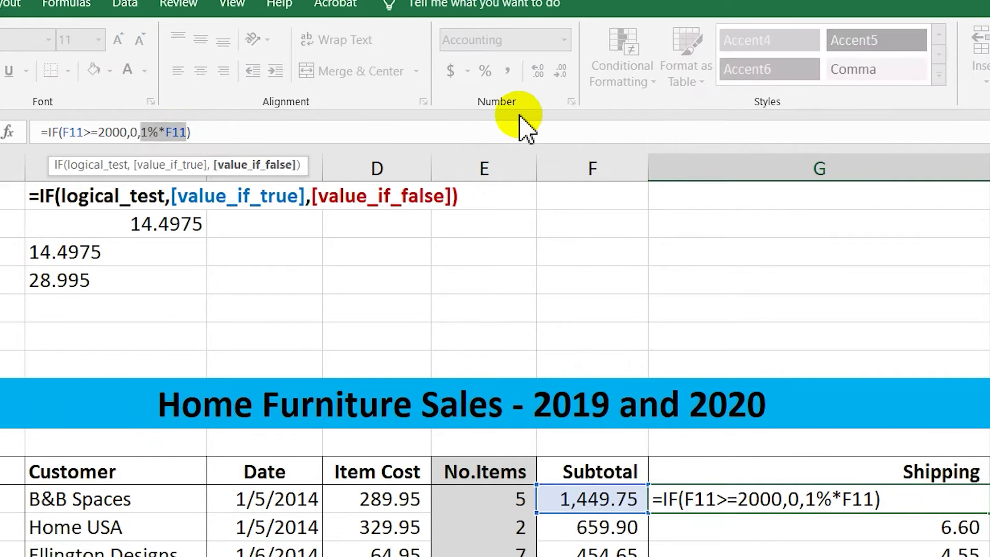
{"action": "key", "text": "BackSpace"}
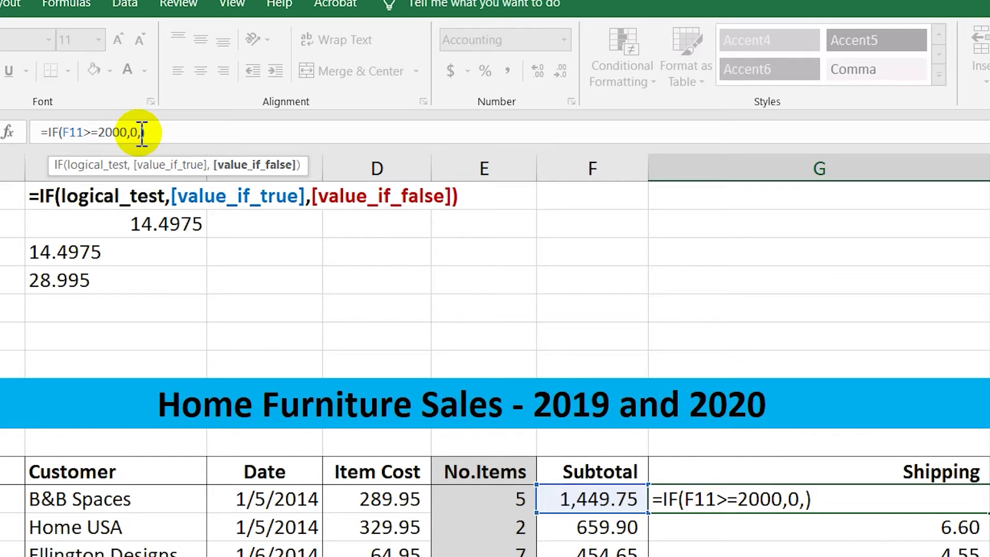
{"action": "right_click", "coordinate": [144, 133]}
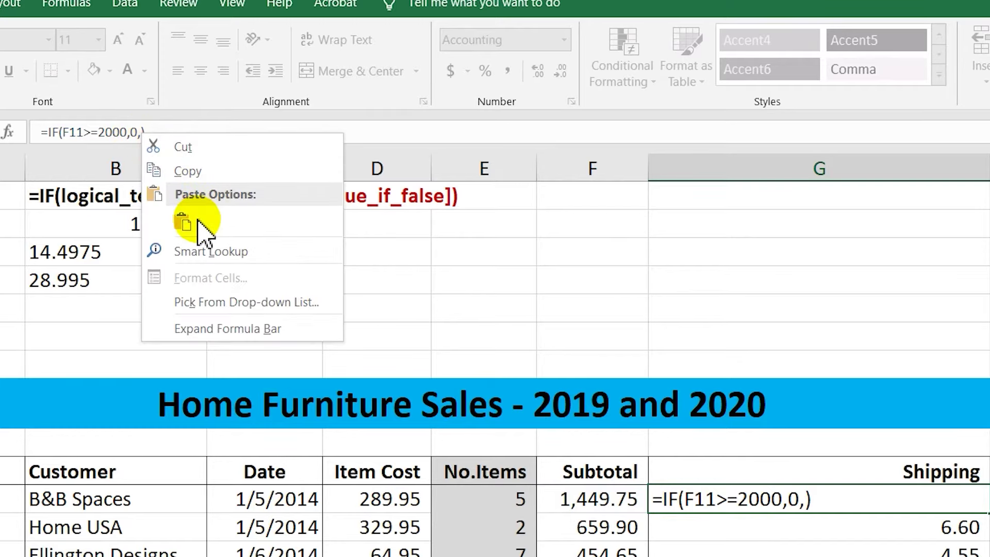
{"action": "left_click", "coordinate": [181, 221]}
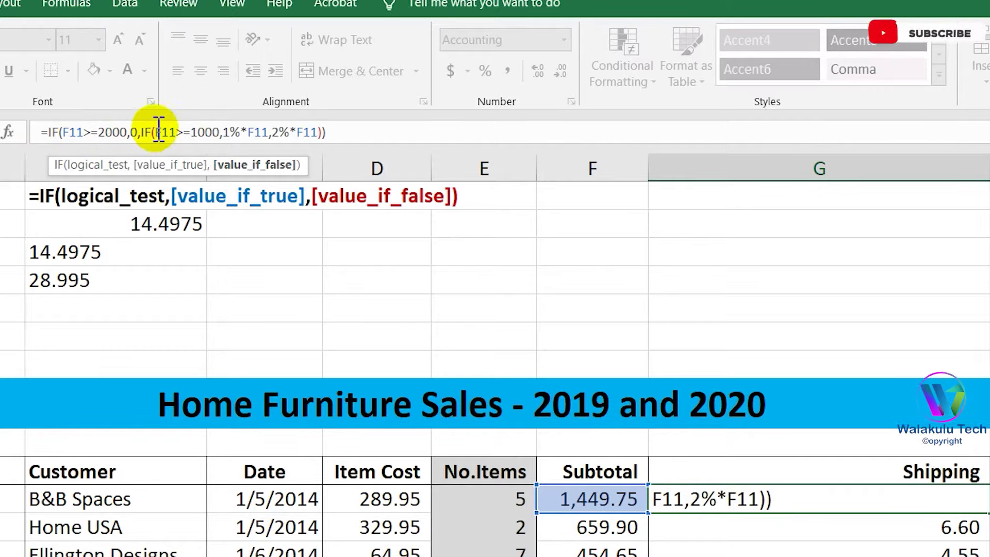
{"action": "key", "text": "Return"}
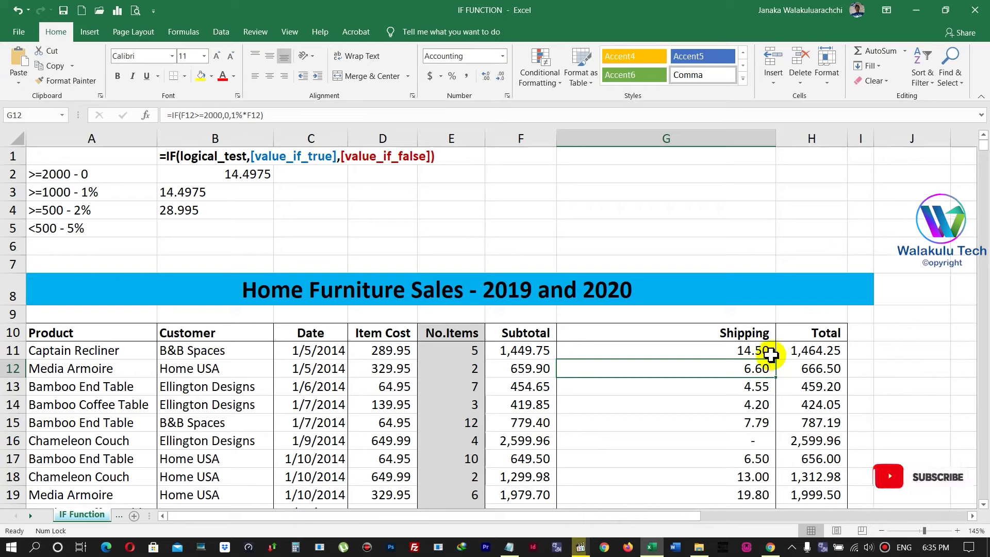
- Fill G11's nested IF down column G, so G12 shows 13.20 and Total 673.10
{"action": "left_click", "coordinate": [770, 354]}
{"action": "double_click", "coordinate": [777, 361]}
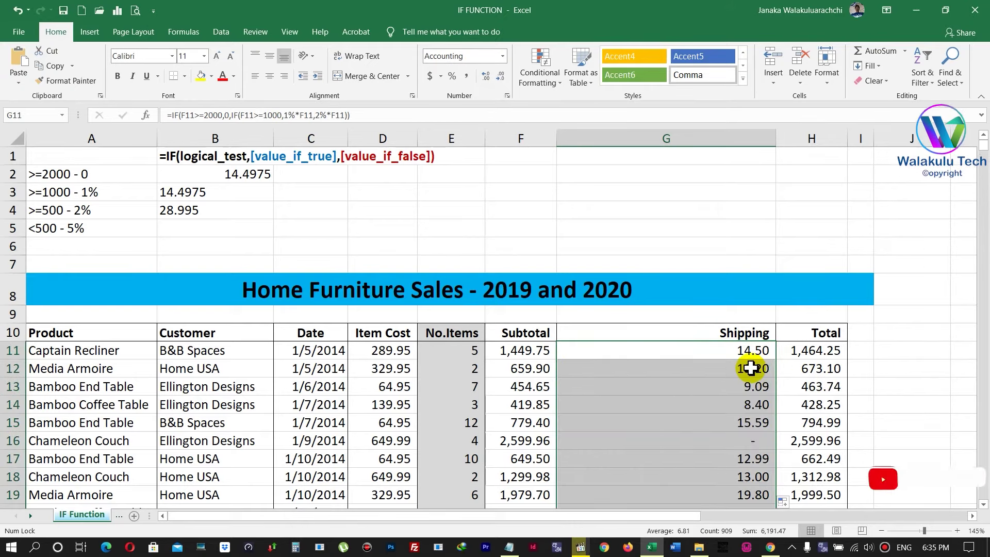
{"action": "left_click", "coordinate": [753, 370]}
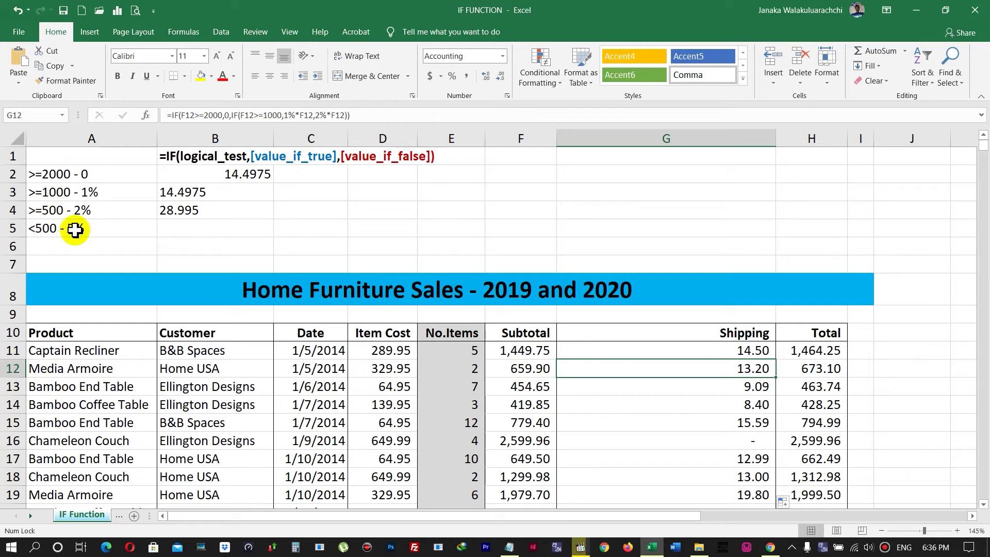
{"action": "left_click", "coordinate": [687, 352]}
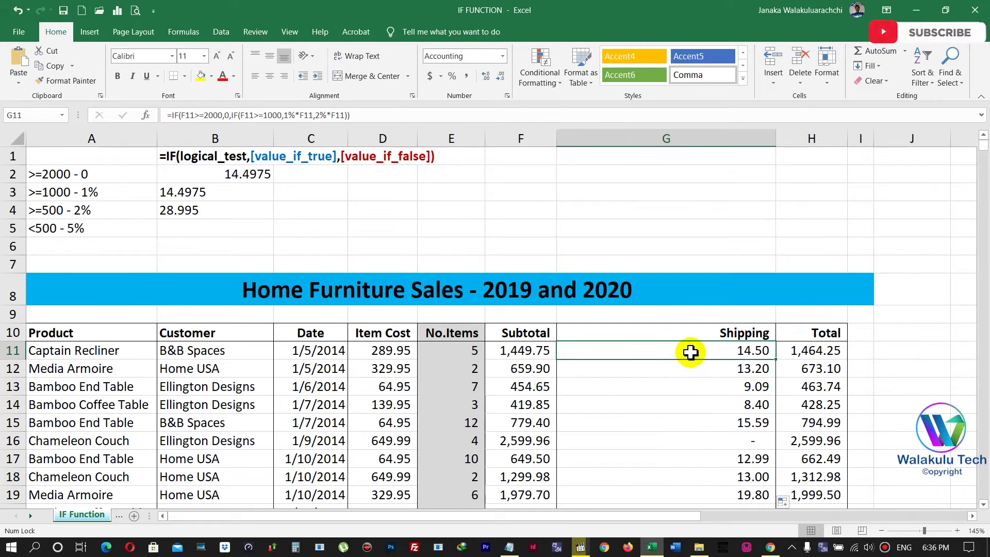
- Copy IF(F11>=500,2%*F11,5%*F11) from B4's formula without changing B4
{"action": "left_click", "coordinate": [198, 210]}
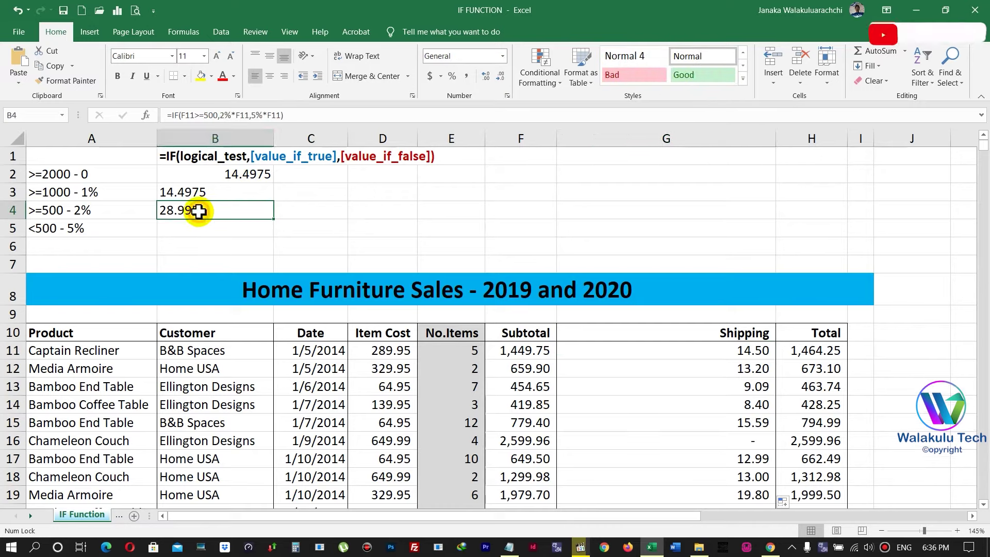
{"action": "left_click", "coordinate": [292, 115]}
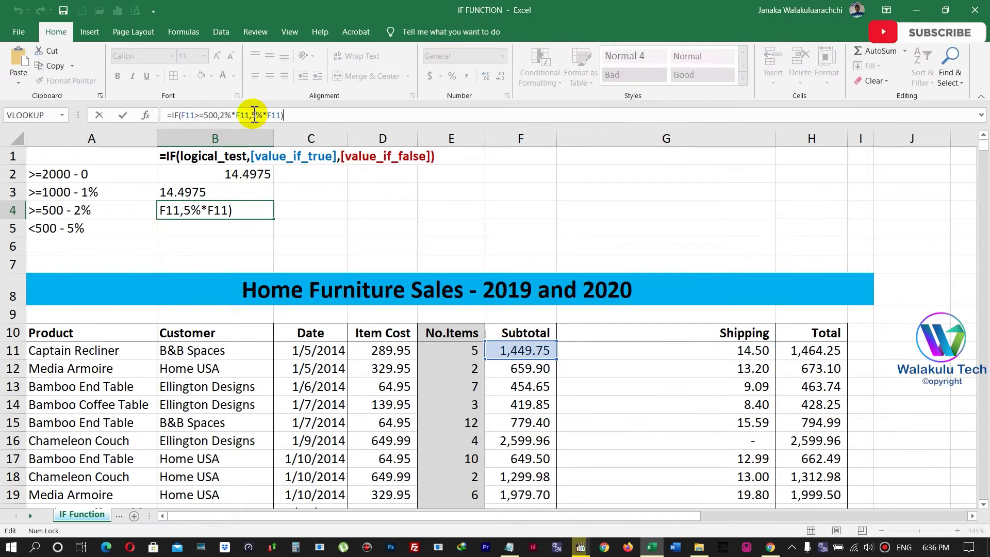
{"action": "left_click_drag", "start_coordinate": [287, 115], "coordinate": [177, 119]}
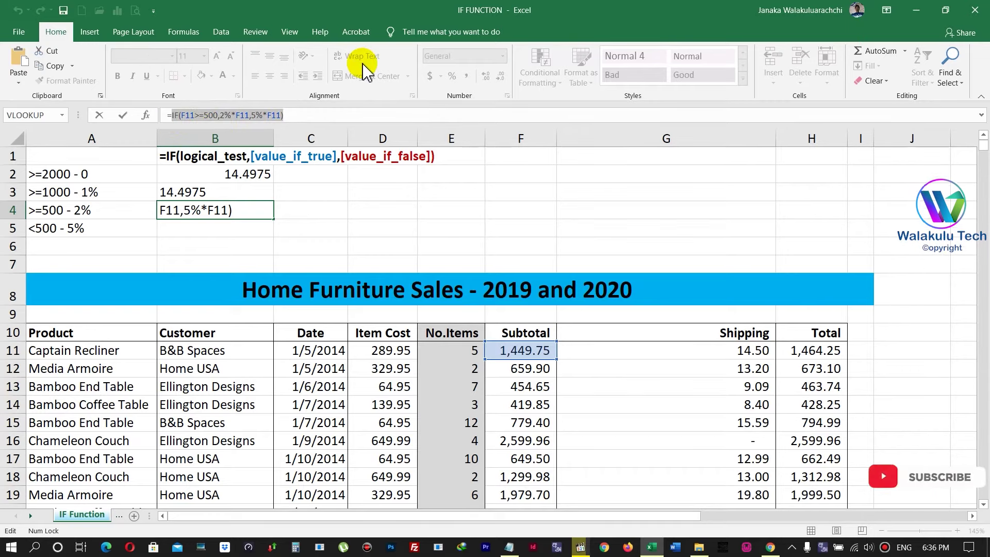
{"action": "right_click", "coordinate": [203, 116]}
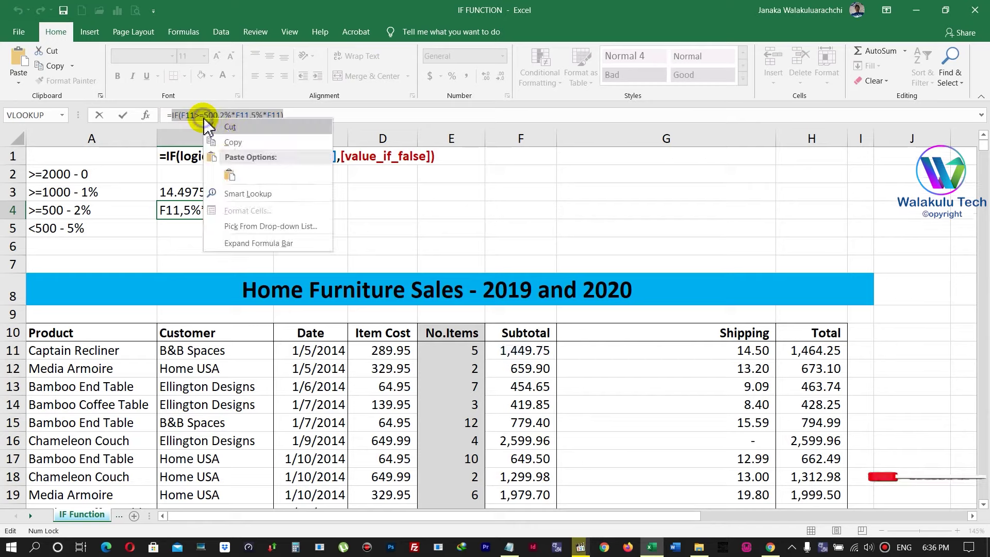
{"action": "left_click", "coordinate": [233, 143]}
{"action": "key", "text": "Escape"}
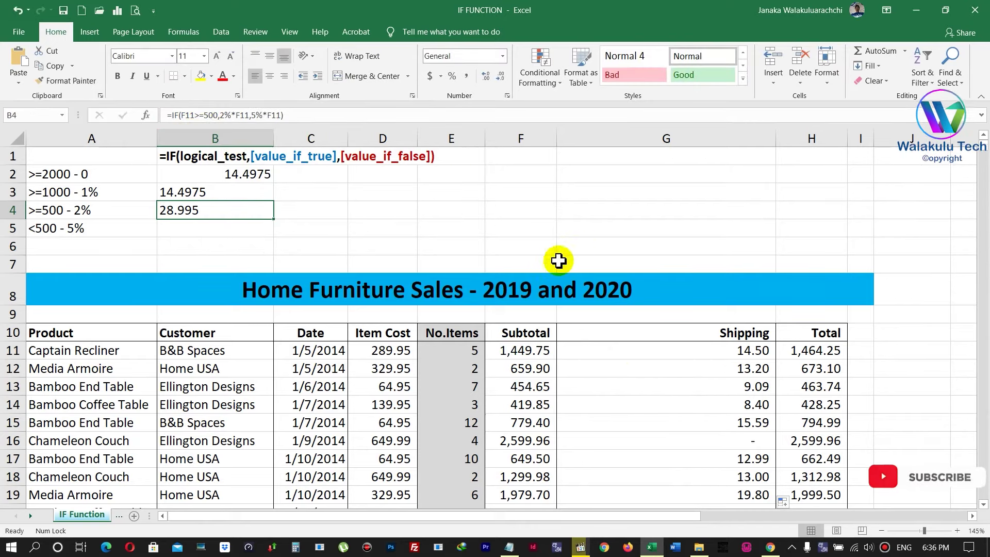
{"action": "left_click", "coordinate": [640, 356]}
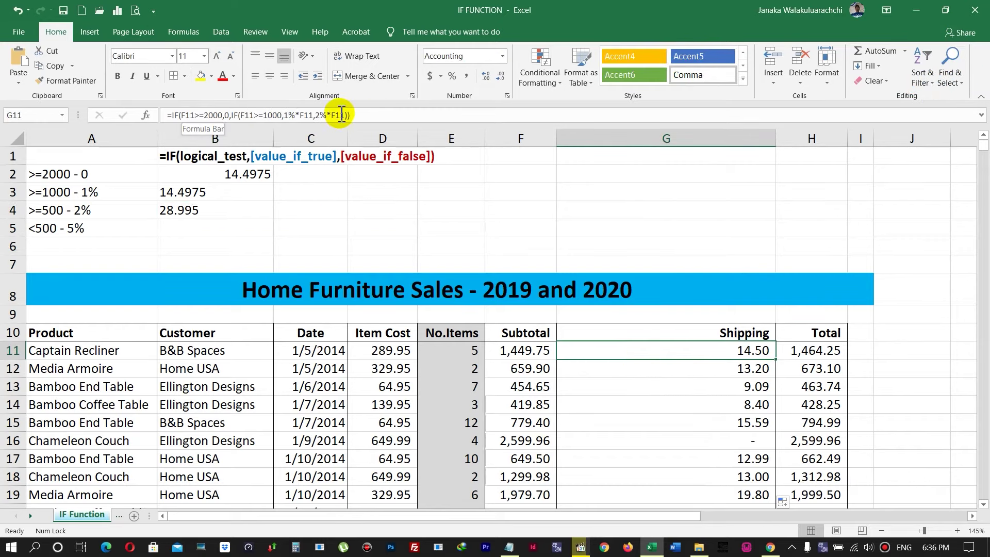
- Replace G11's final F11 with IF(F11>=500,2%*F11,5%*F11) to make a three-level nested IF
{"action": "left_click_drag", "start_coordinate": [345, 120], "coordinate": [314, 115]}
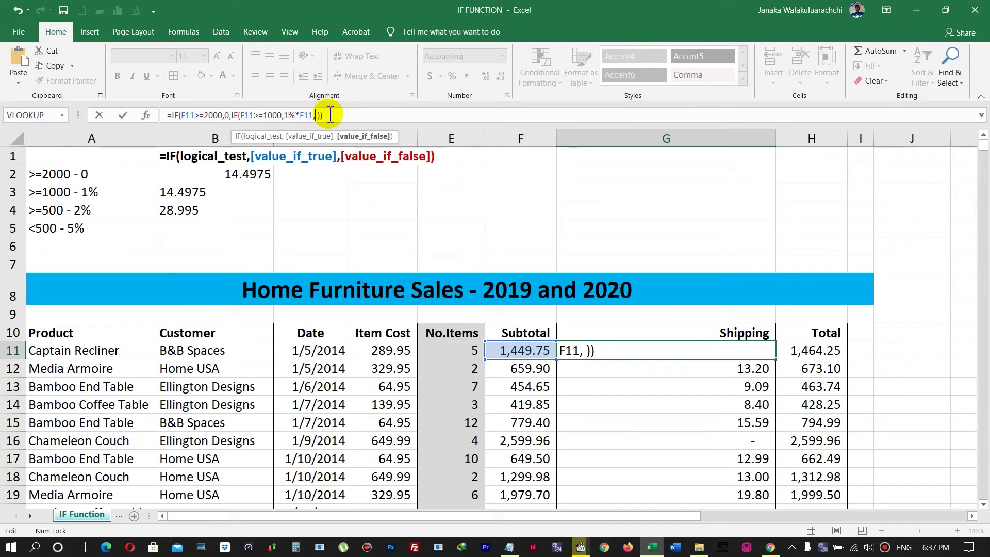
{"action": "right_click", "coordinate": [316, 116]}
{"action": "left_click", "coordinate": [342, 171]}
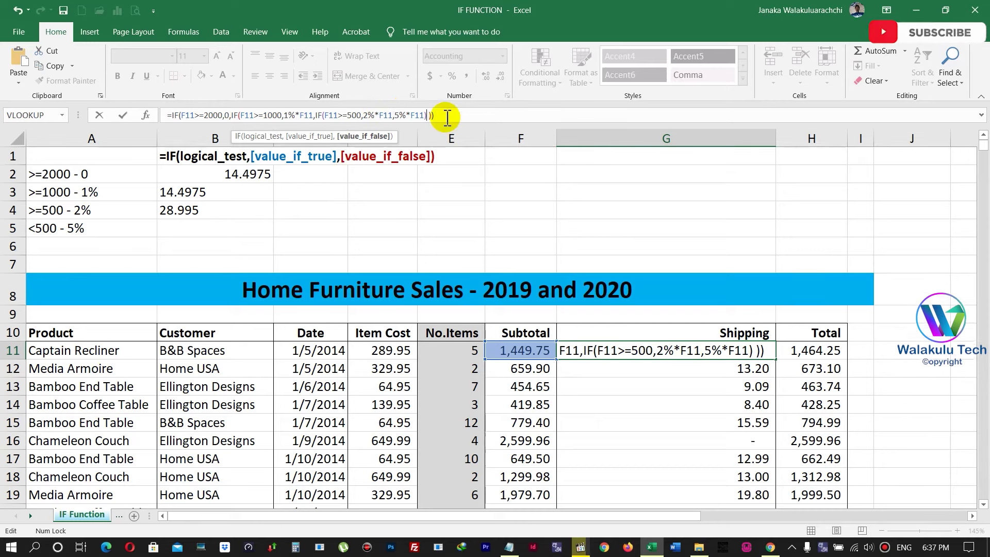
{"action": "key", "text": "Return"}
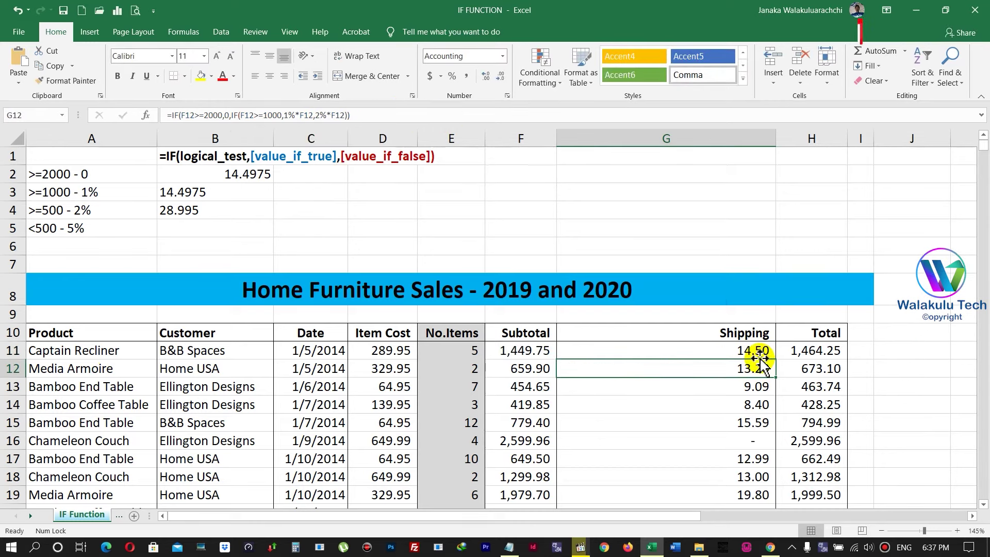
- Copy G11's three-tier formula into G12, G13 and down the rest of the Shipping column
{"action": "left_click", "coordinate": [758, 352]}
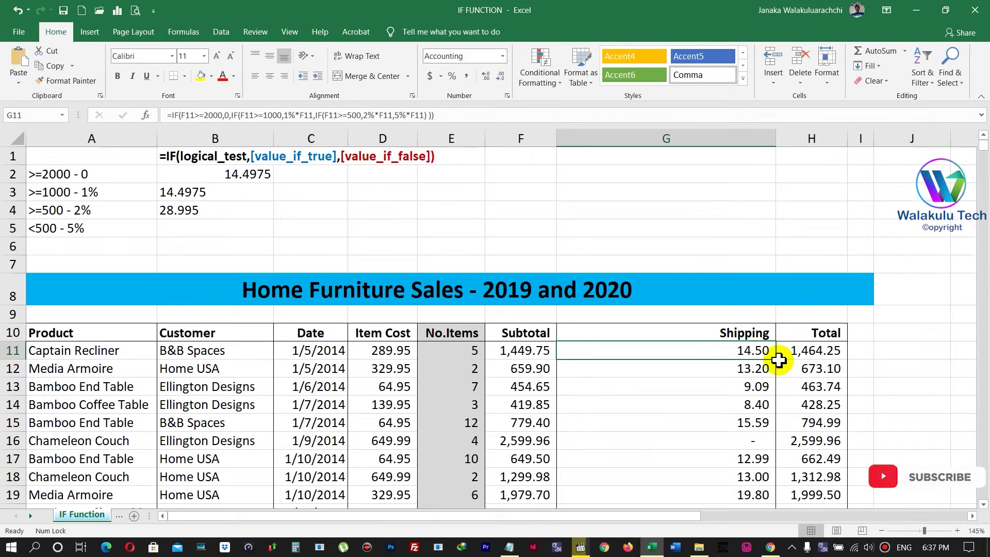
{"action": "left_click_drag", "start_coordinate": [775, 360], "coordinate": [777, 374]}
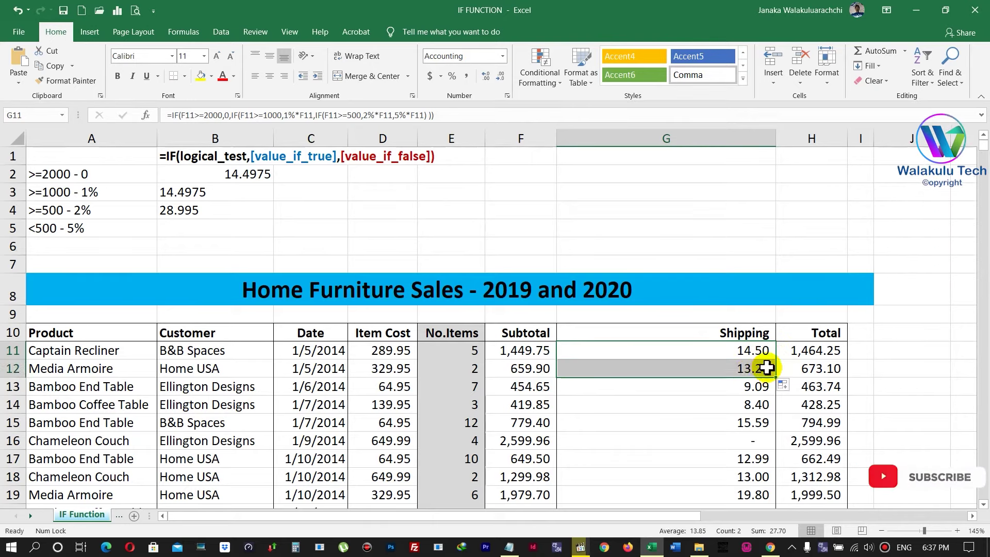
{"action": "left_click", "coordinate": [742, 365]}
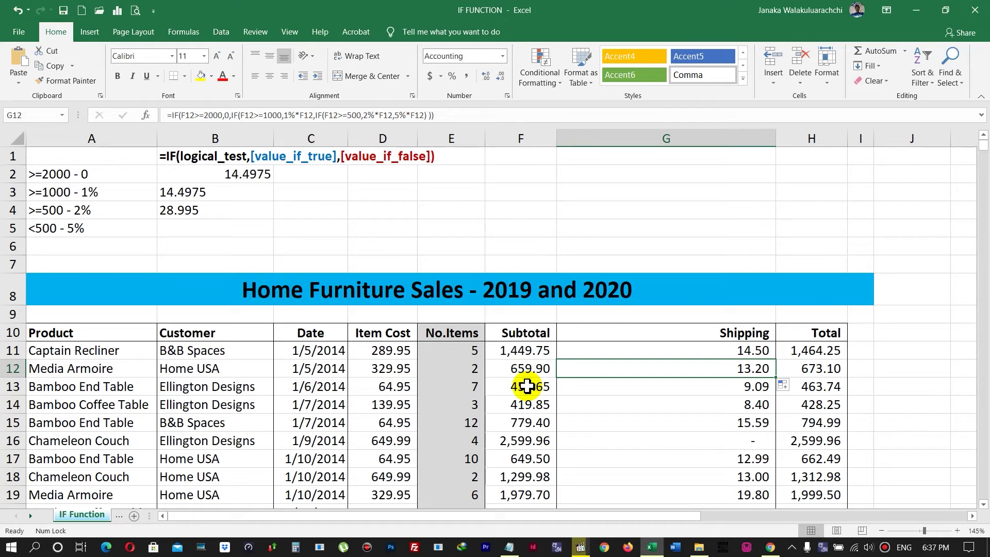
{"action": "left_click_drag", "start_coordinate": [776, 377], "coordinate": [773, 396]}
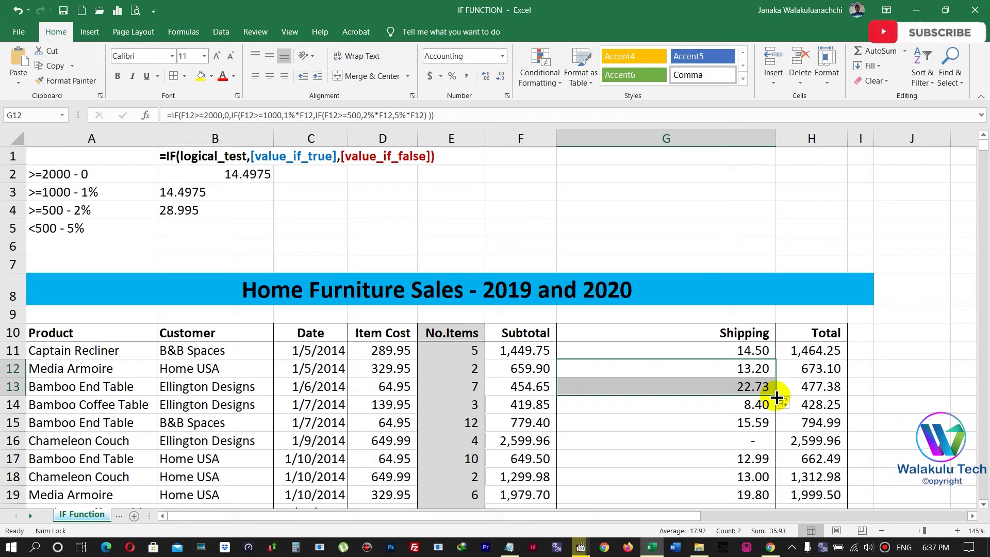
{"action": "left_click", "coordinate": [741, 386]}
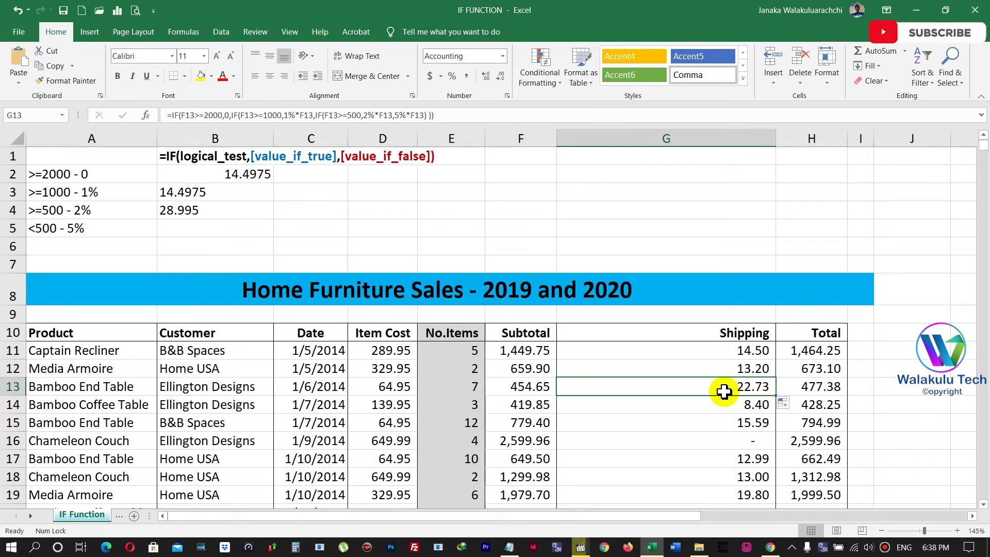
{"action": "double_click", "coordinate": [775, 395]}
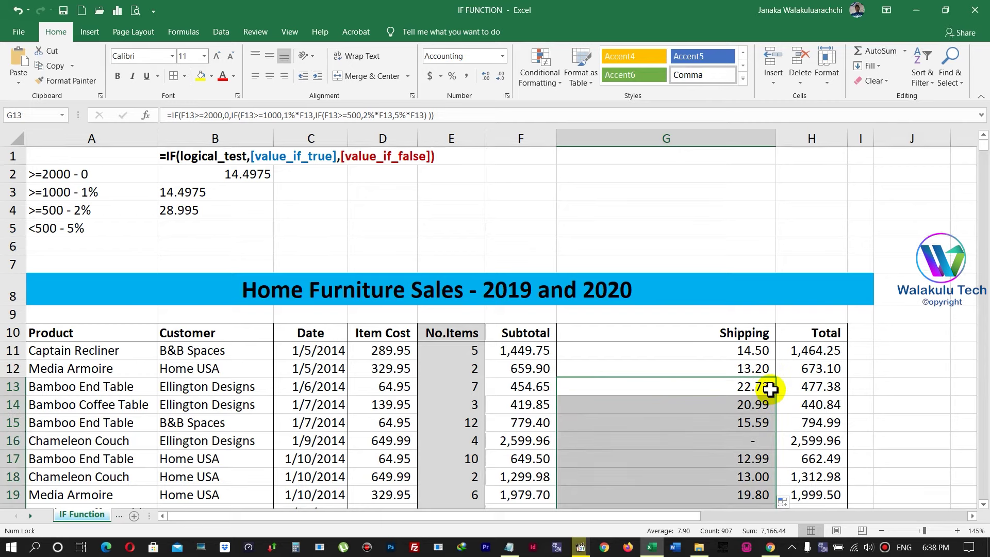
{"action": "left_click", "coordinate": [767, 388]}
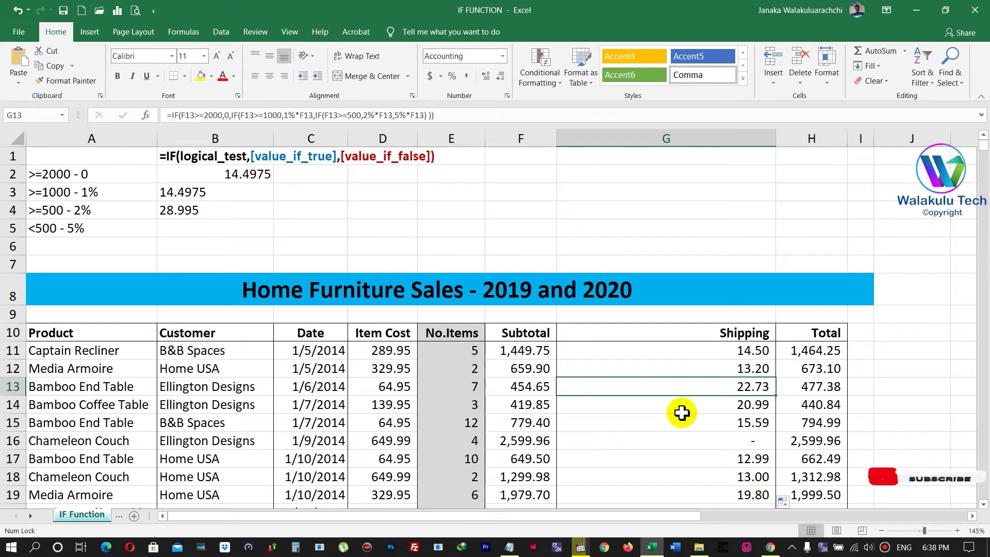
{"action": "scroll", "coordinate": [721, 415], "scroll_direction": "down", "scroll_amount": 1}
{"action": "left_click", "coordinate": [712, 389]}
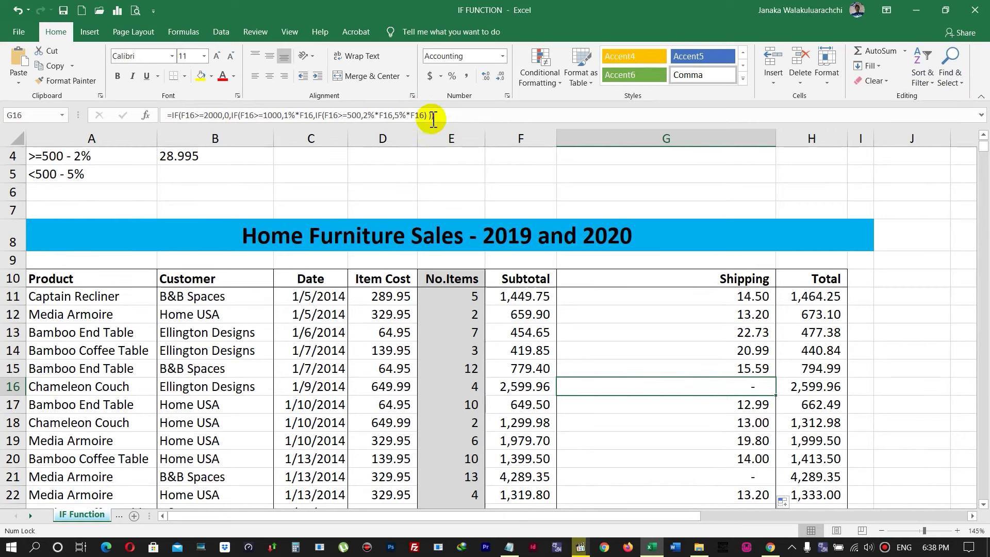
{"action": "scroll", "coordinate": [714, 410], "scroll_direction": "up", "scroll_amount": 1}
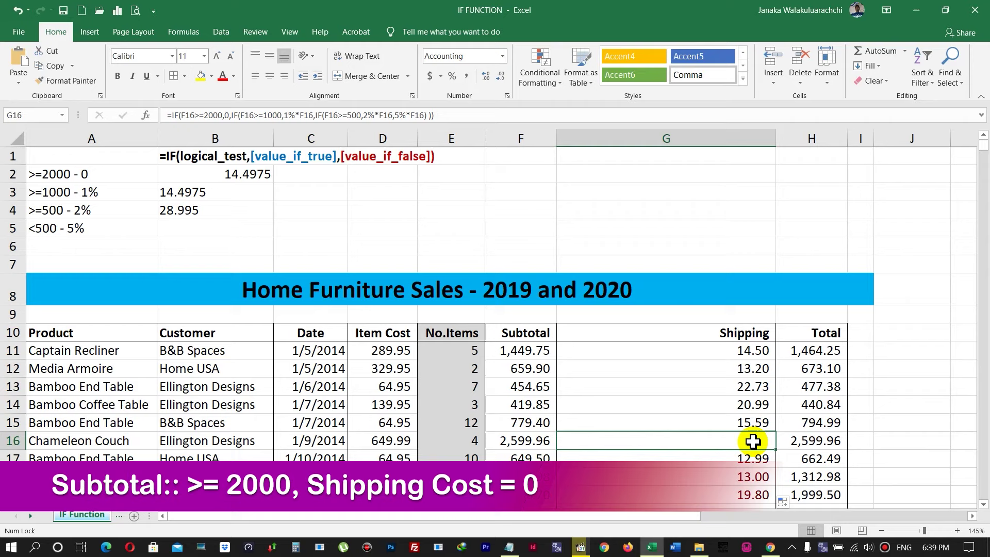
{"action": "left_click", "coordinate": [604, 350]}
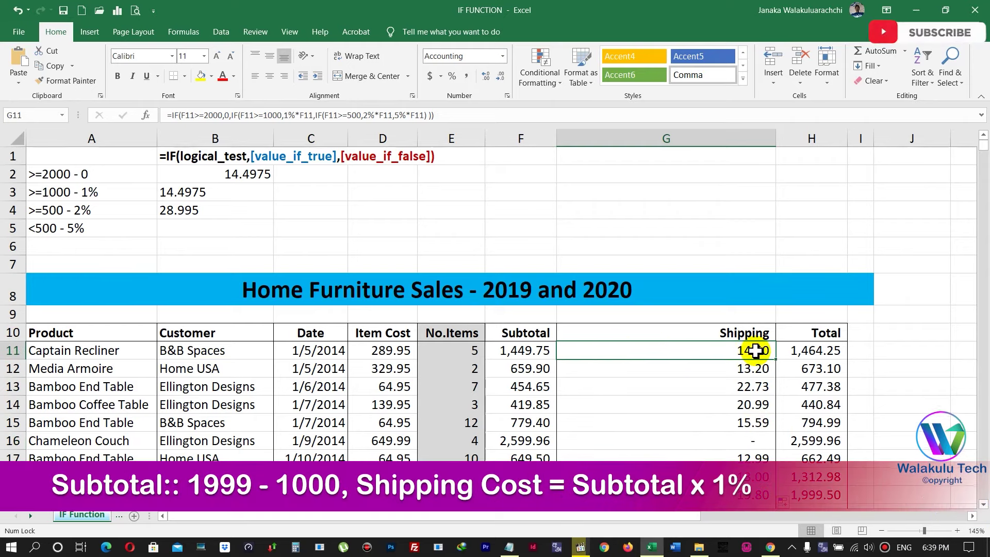
{"action": "left_click", "coordinate": [676, 372]}
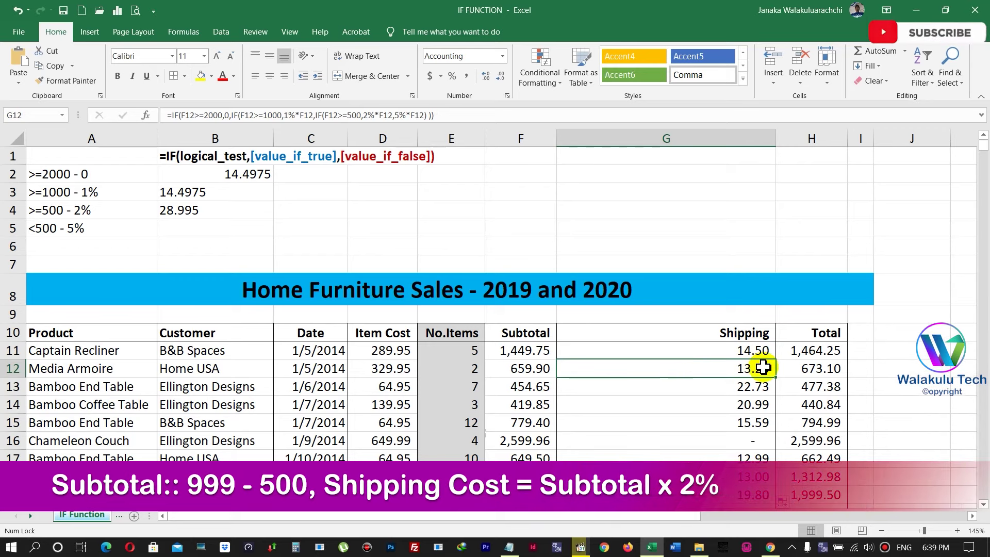
{"action": "left_click", "coordinate": [670, 388]}
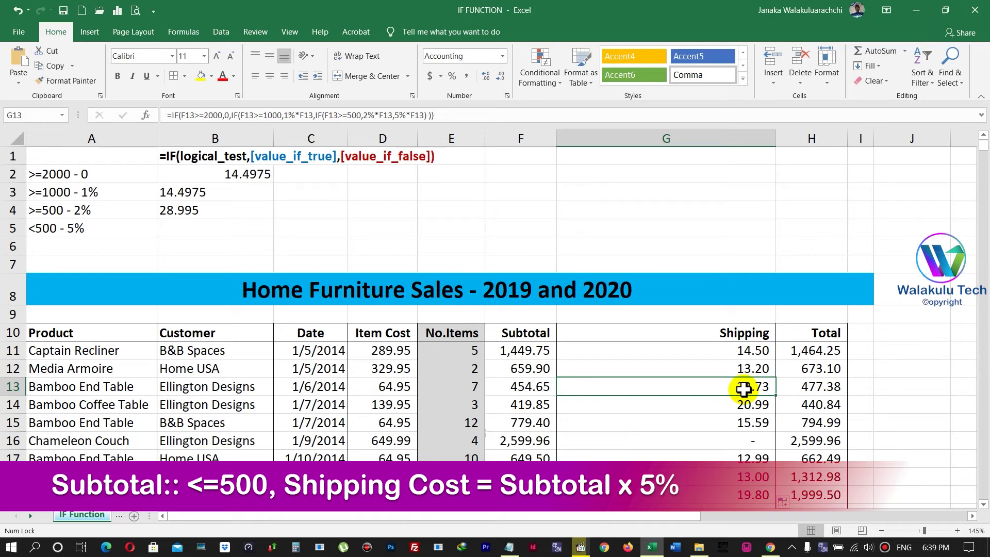
{"action": "left_click", "coordinate": [687, 350]}
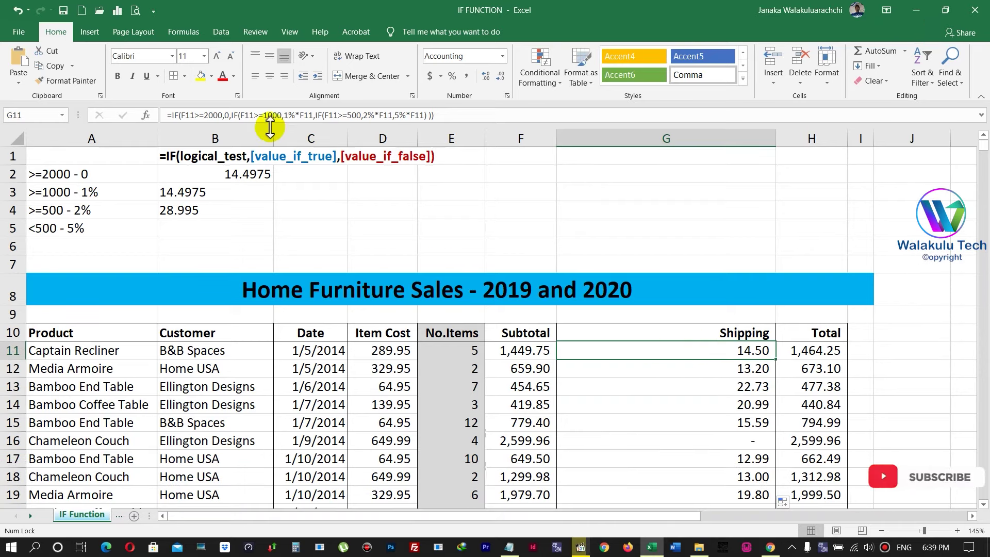